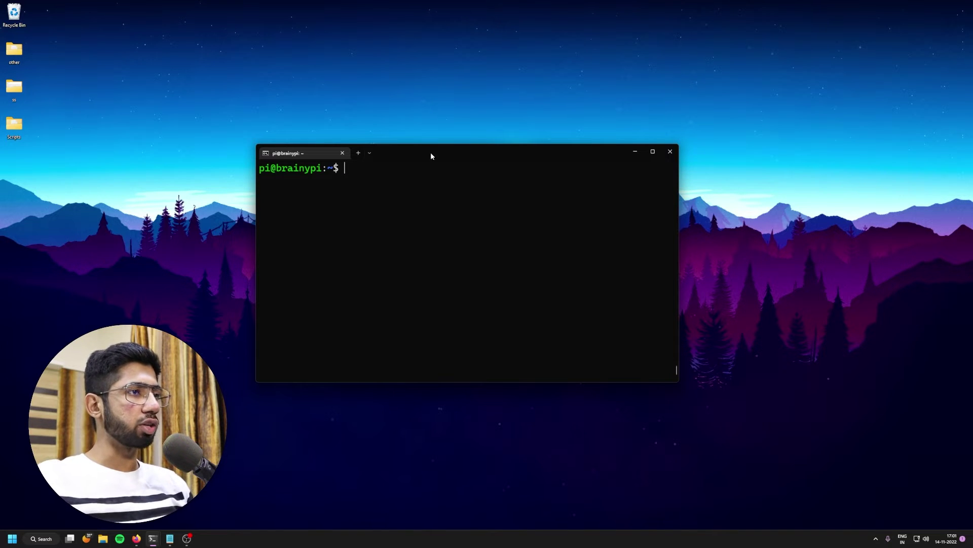
Step: Run sudo apt update and sudo apt upgrade on the BrainyPi (0 upgraded, 15 kept back)
drag(431, 152, 429, 144)
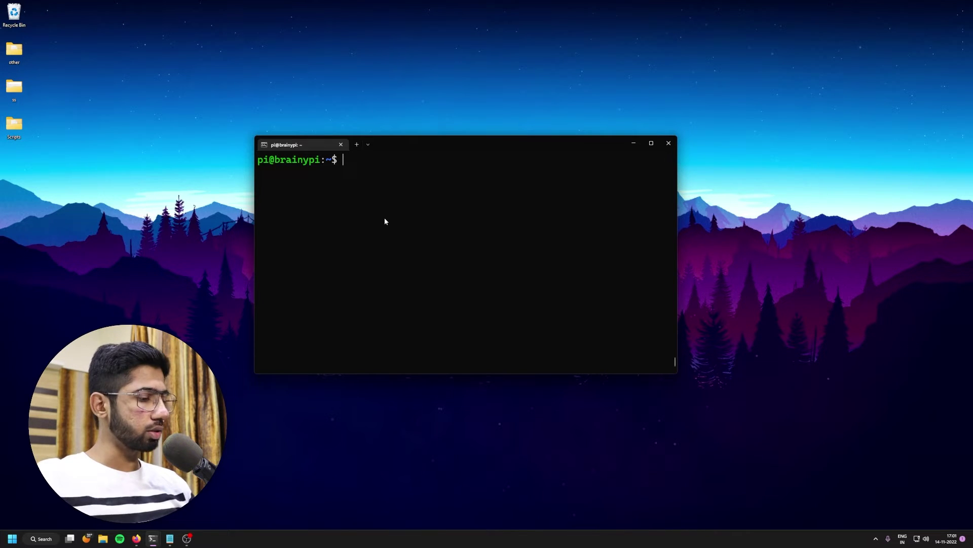
text(sudo apt )
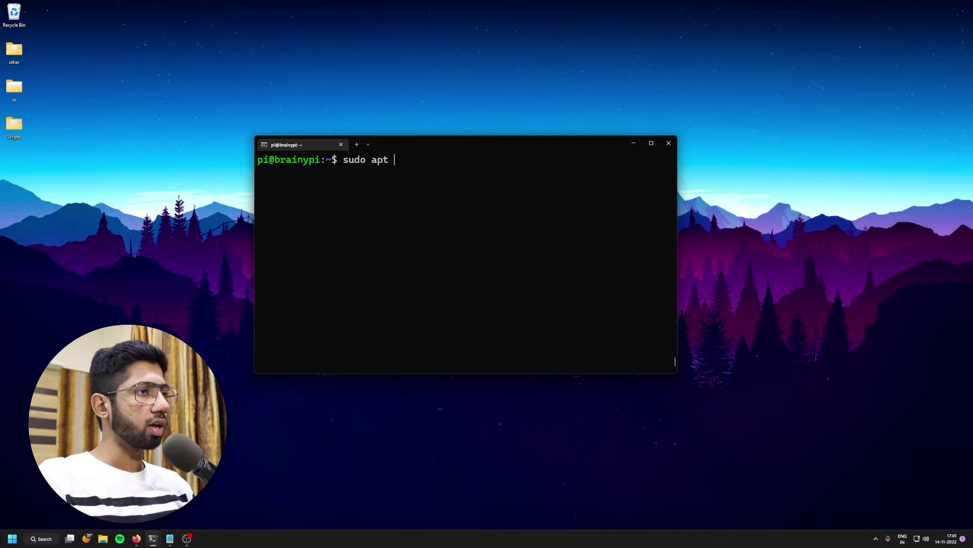
text(update)
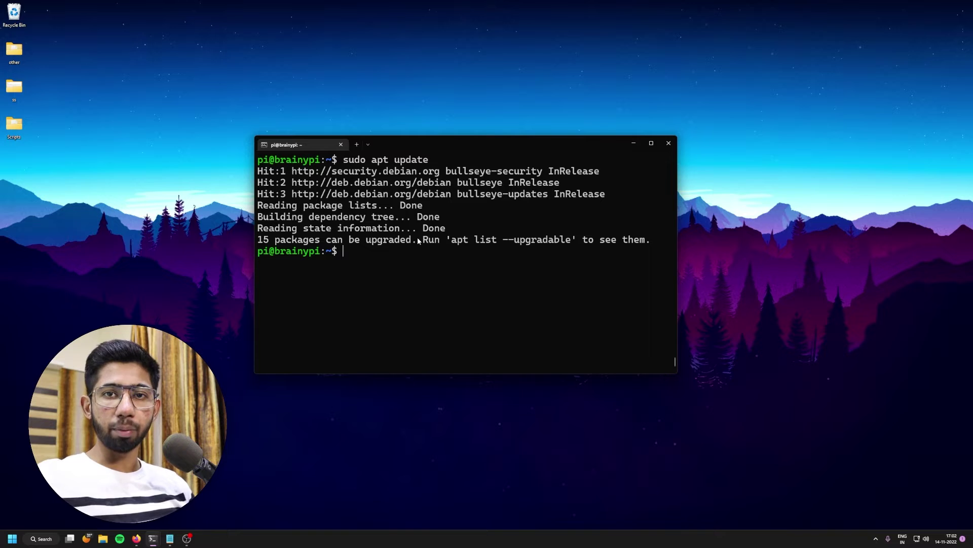
text(sudo apt )
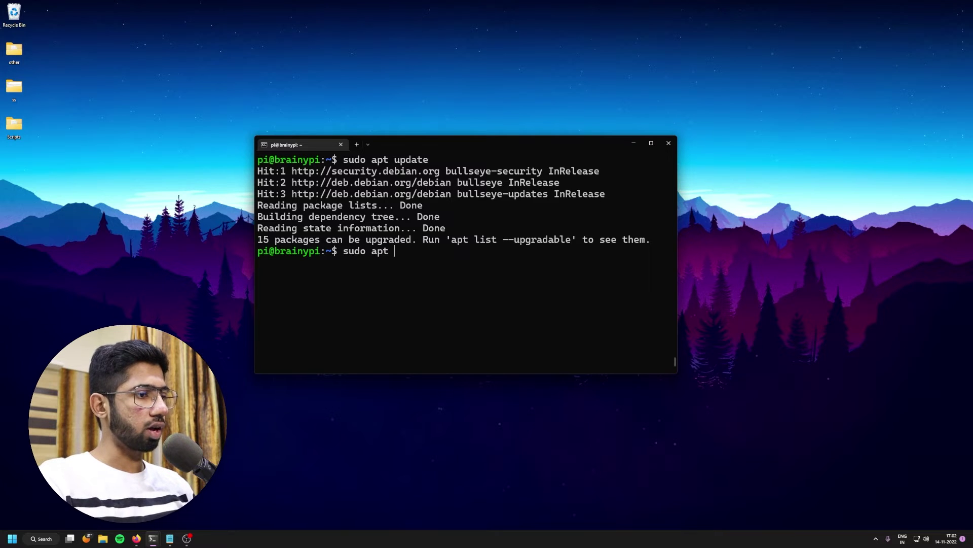
text(upgrade)
key(Return)
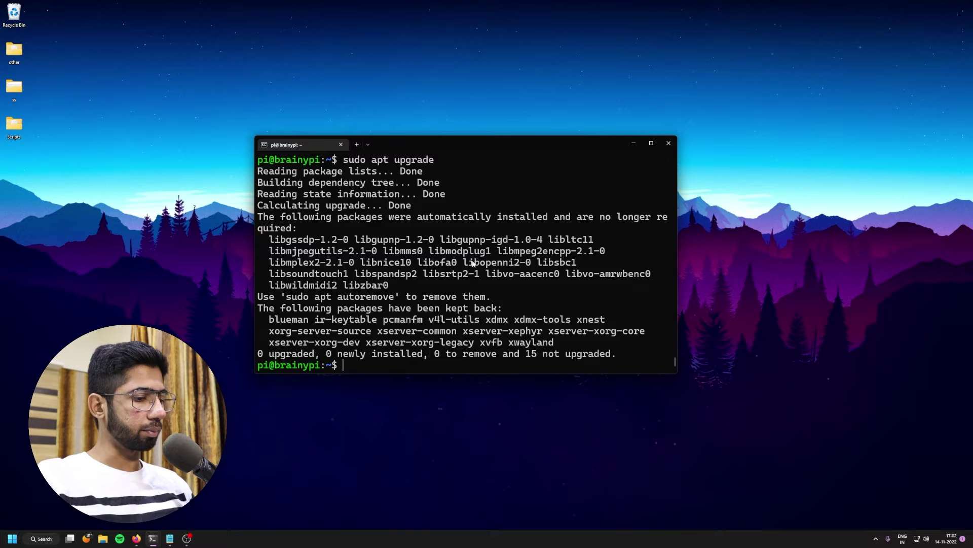
Step: Clear the screen and download the Jellyfin signing key with the pasted wget command
key(ctrl+l)
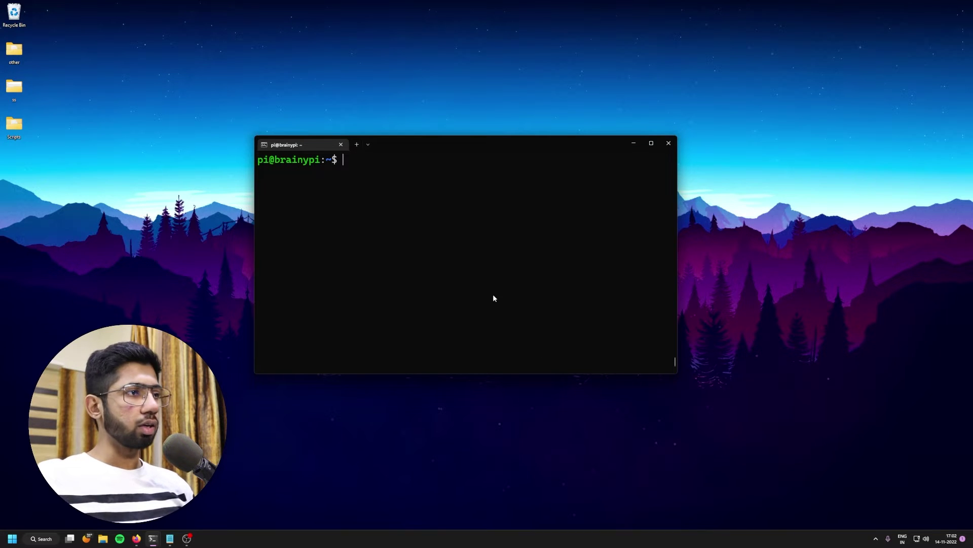
text(sudo wget -O- https://repo.jellyfin.org/jellyfin_team.gpg.key | gpg --dearmor | sudo tee /usr/share/keyrings/jellyfin.gpg)
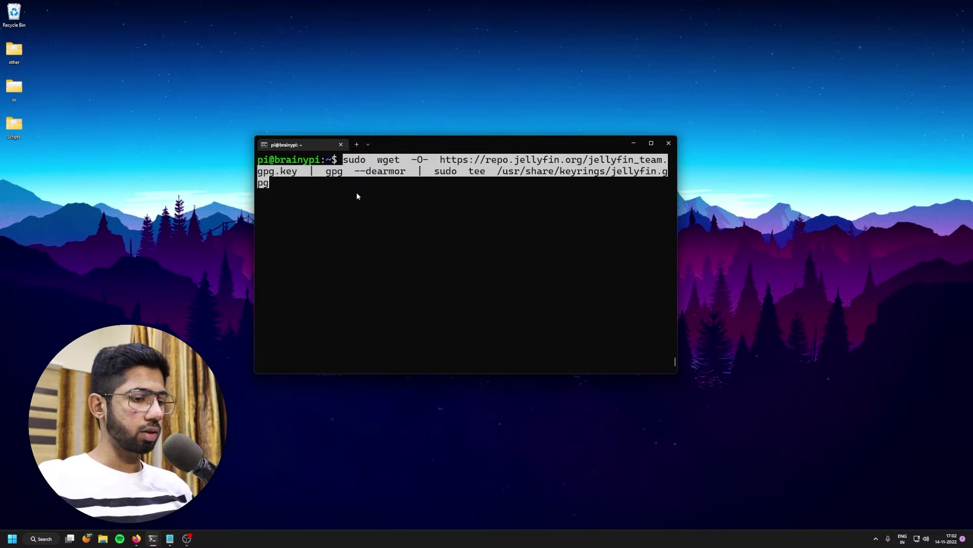
key(Return)
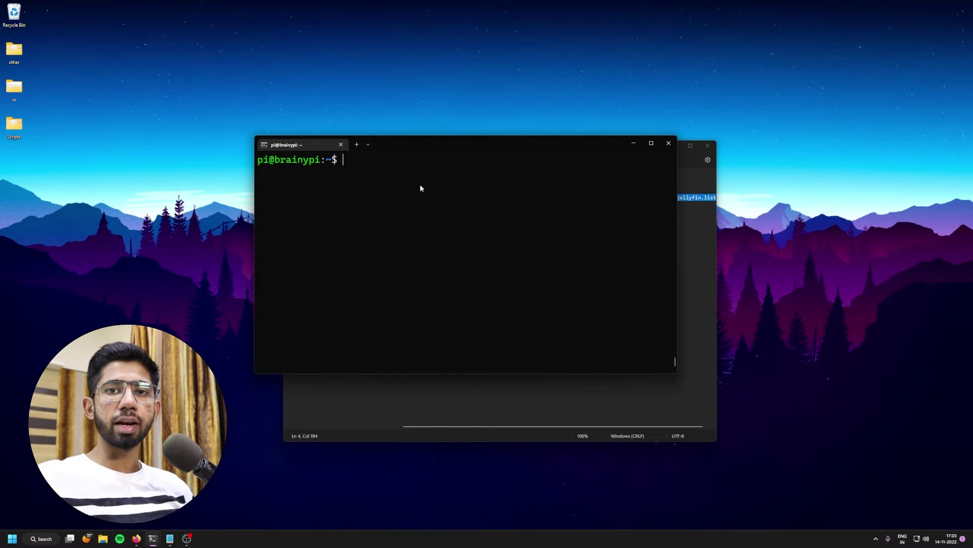
Step: Add the Jellyfin arm64 bullseye repository to /etc/apt/sources.list.d/jellyfin.list, then clear the screen
key(ctrl+v)
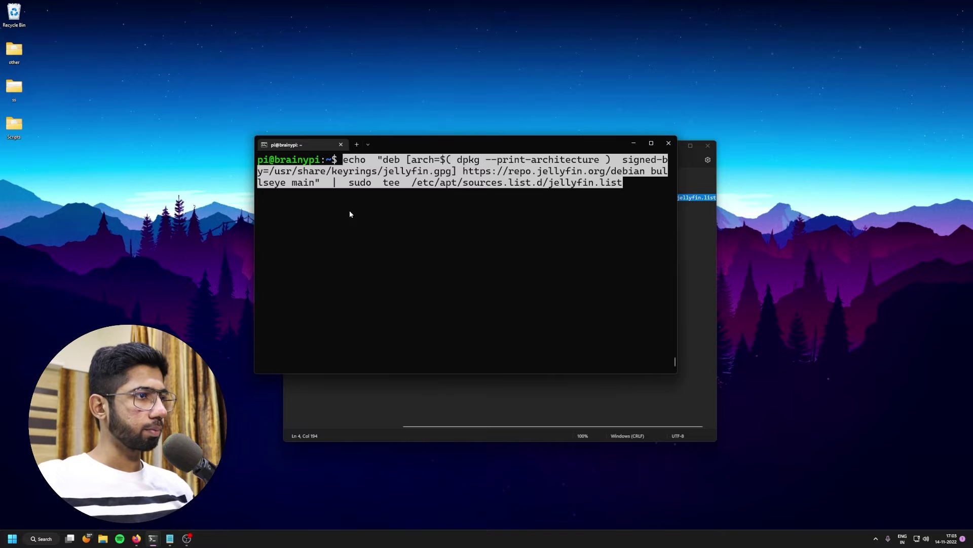
key(Return)
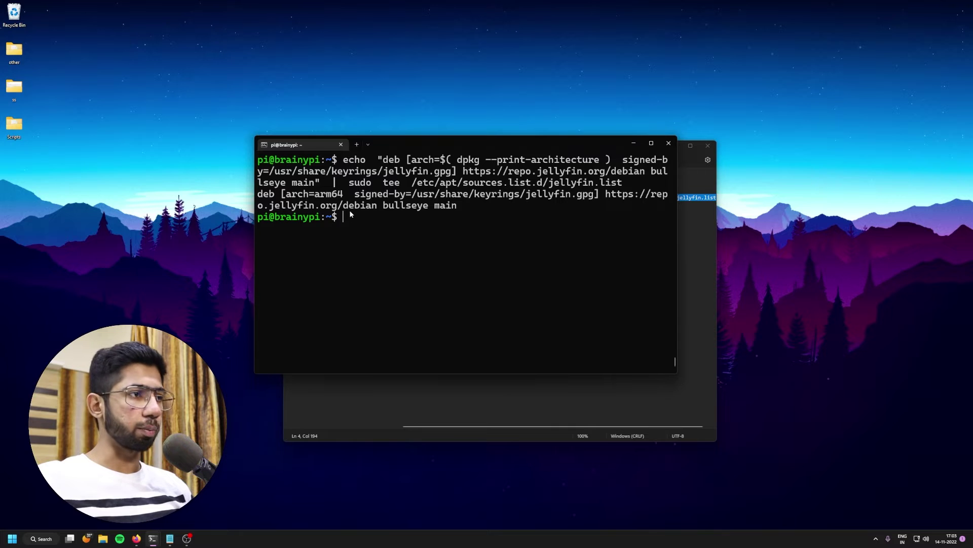
key(ctrl+l)
Step: Refresh package lists, install jellyfin 10.8.7-1 confirming with Y, and exit the SSH session
text(sudo apt u)
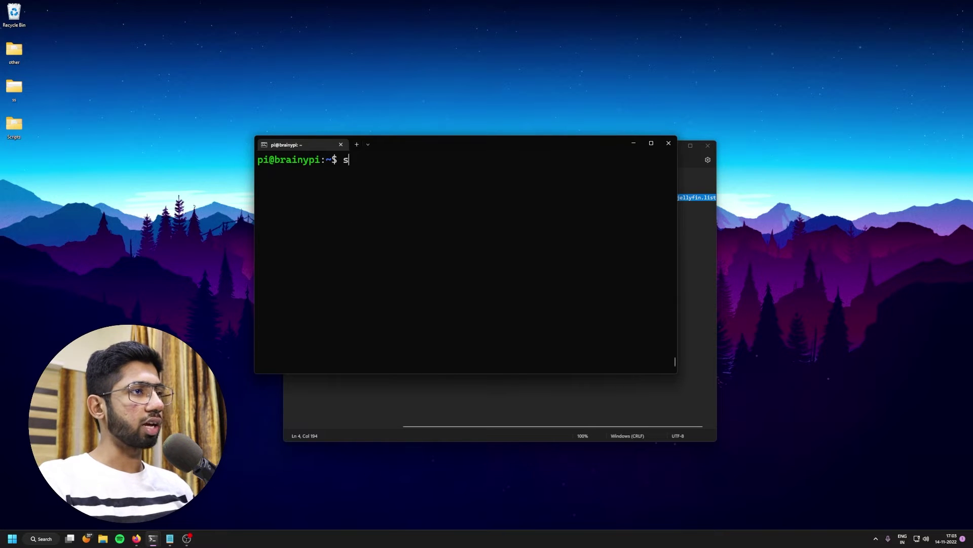
text(pdate)
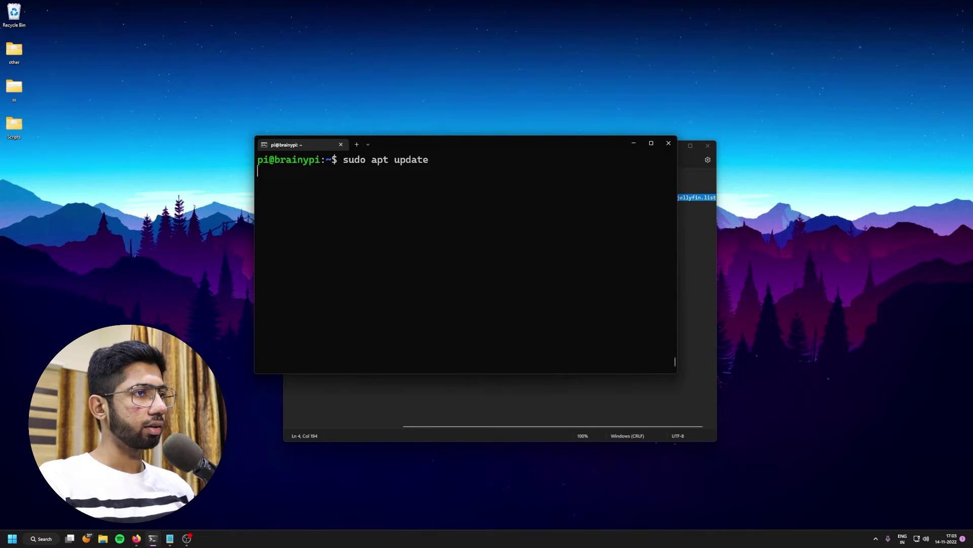
key(Return)
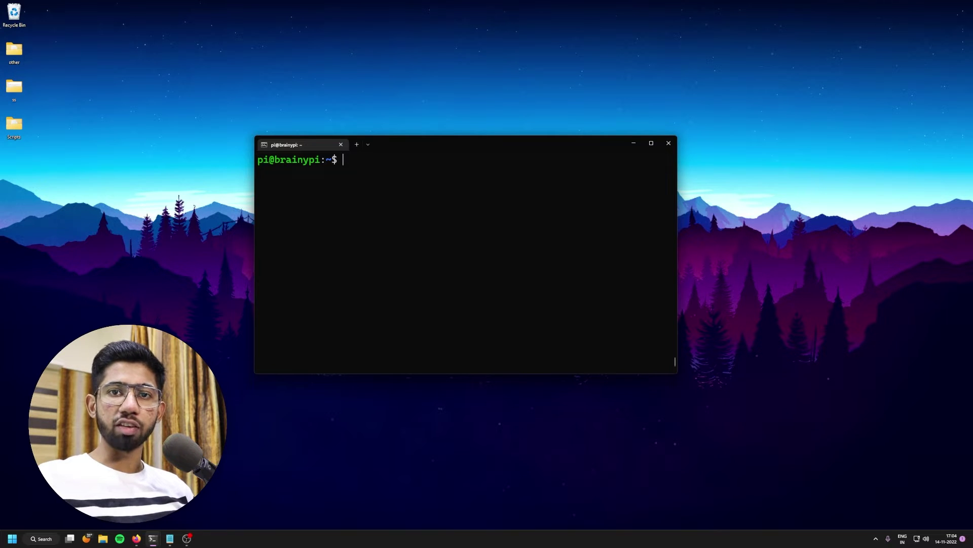
text(sudo apt )
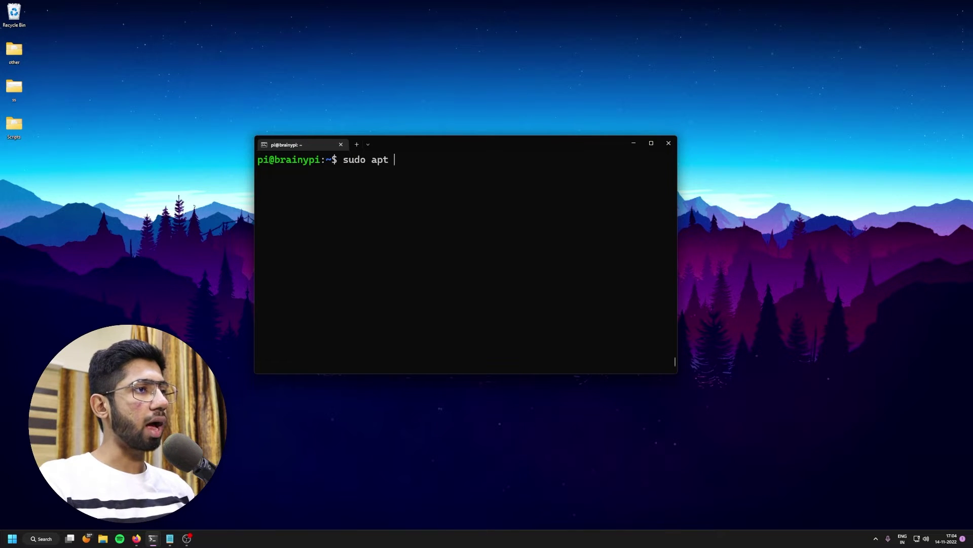
text(install jellyfin)
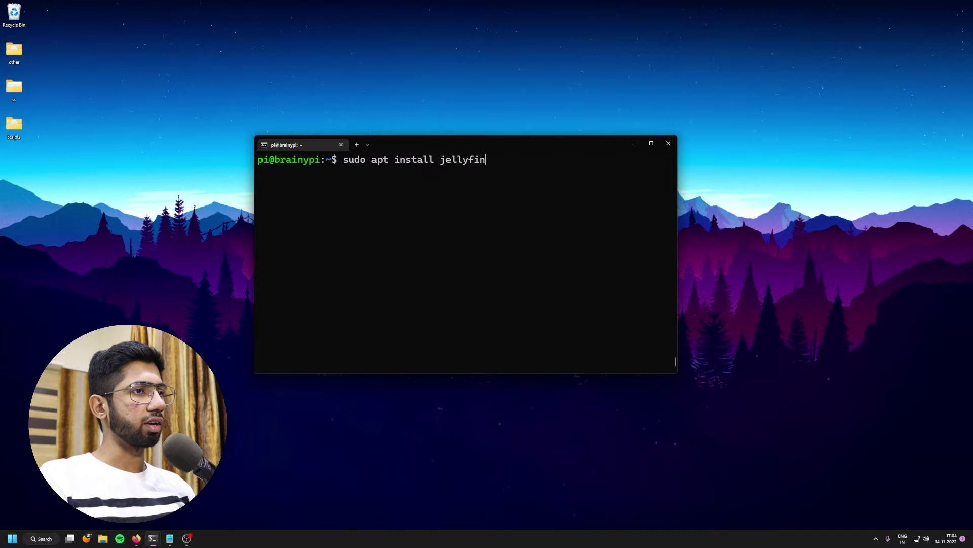
key(Return)
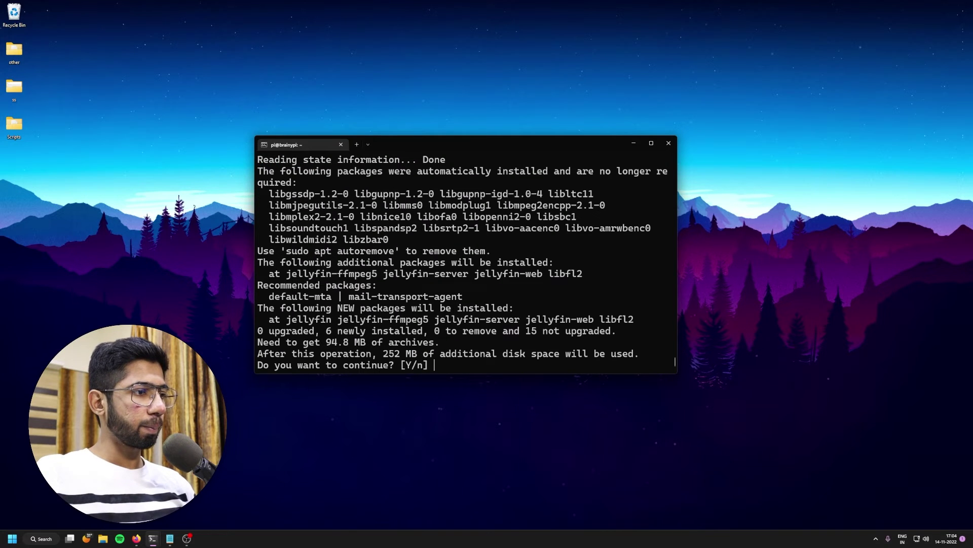
text(Y)
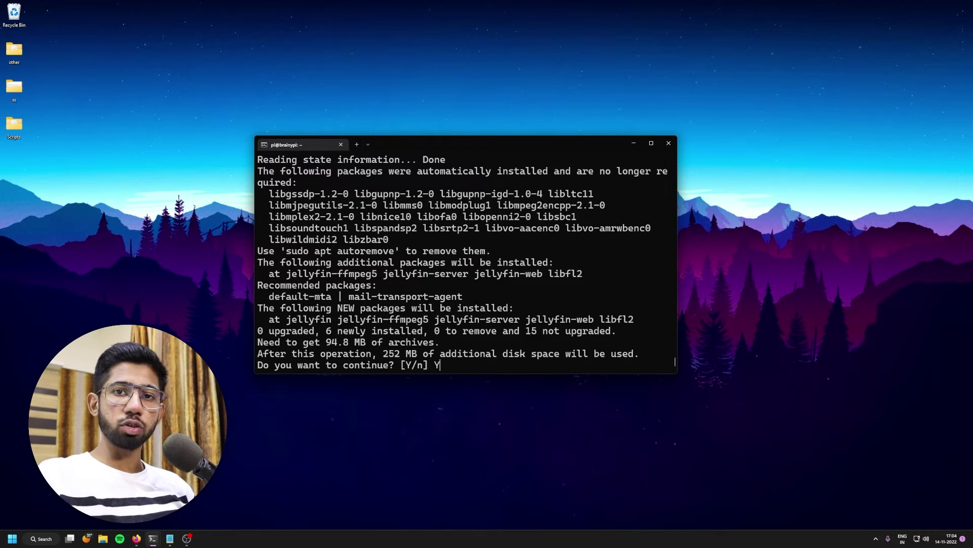
key(Return)
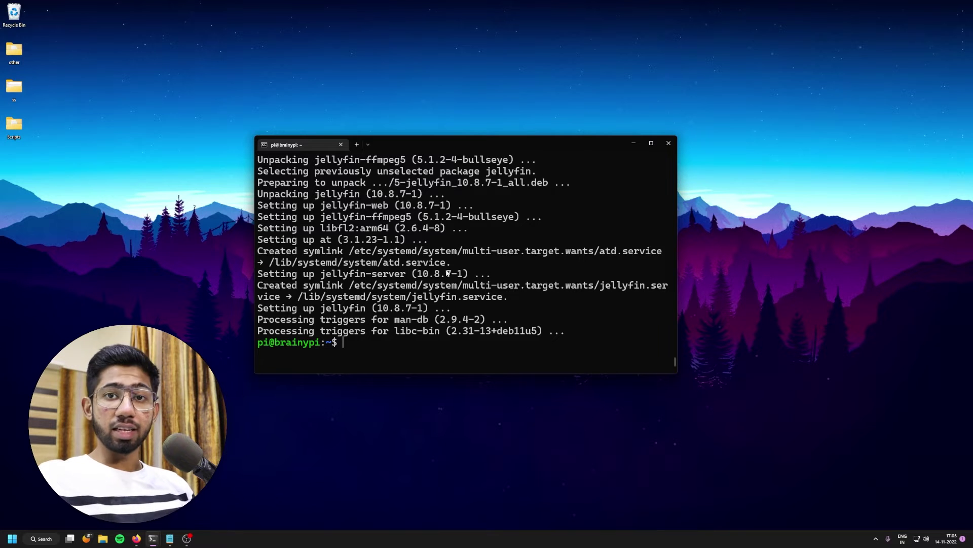
text(exit)
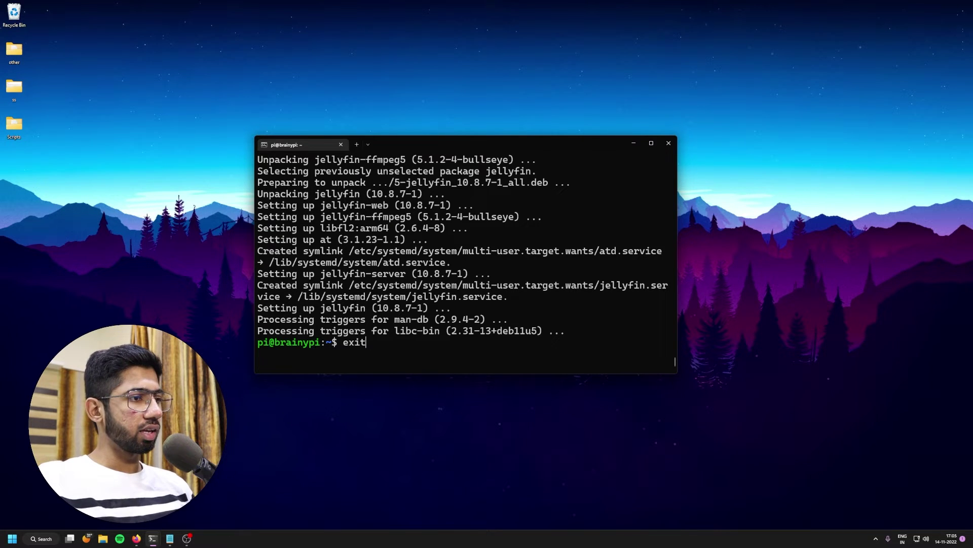
key(Return)
Step: Close the terminal and load the Jellyfin server at 192.168.0.191:8096 in Firefox
click(669, 143)
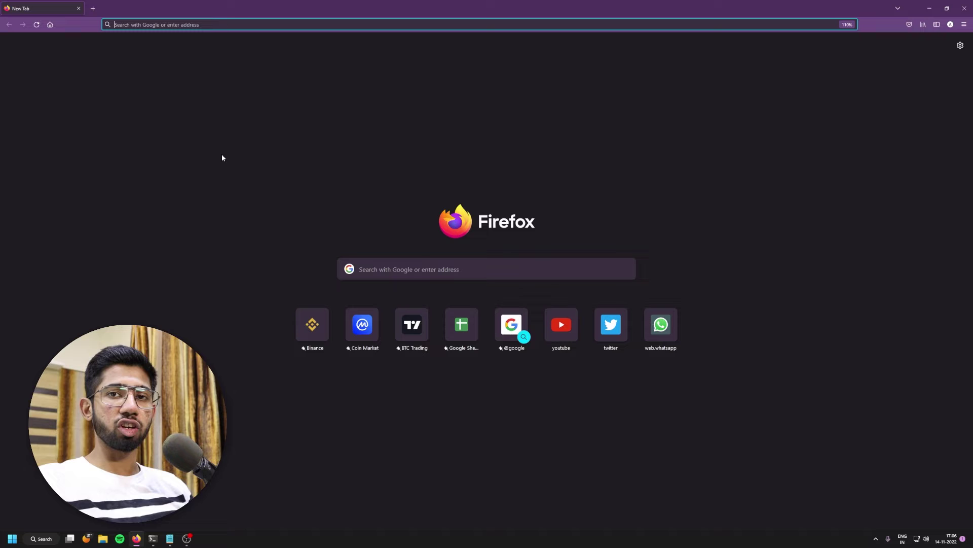
text(1923)
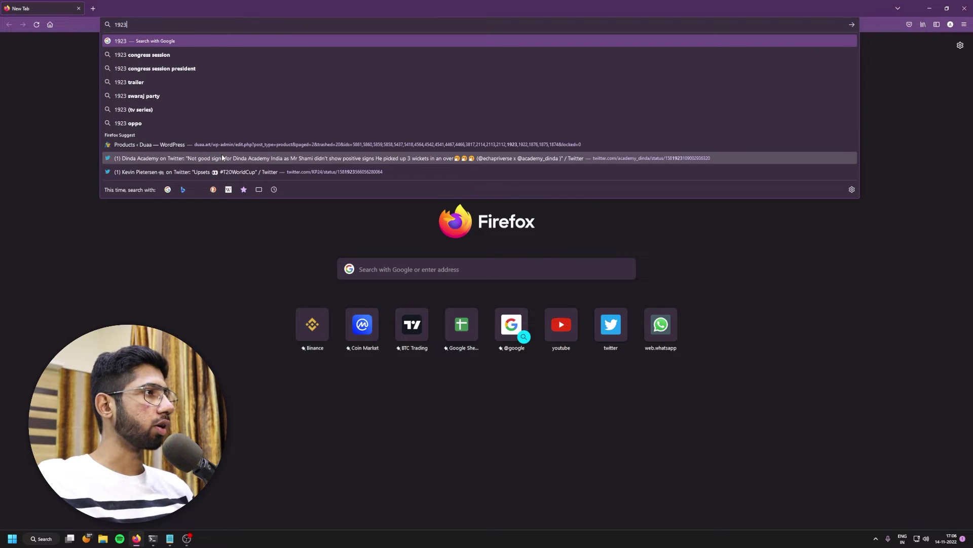
text(.168.)
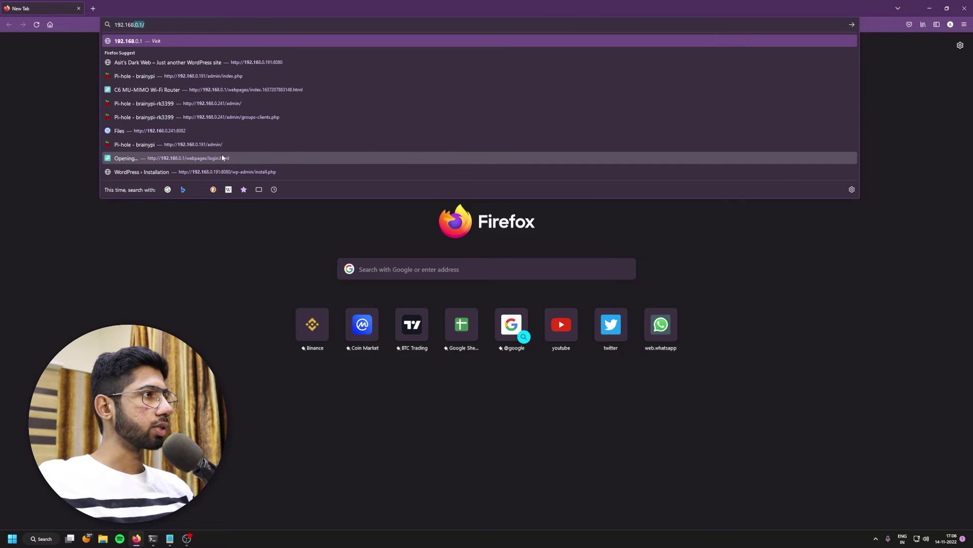
text(0.191)
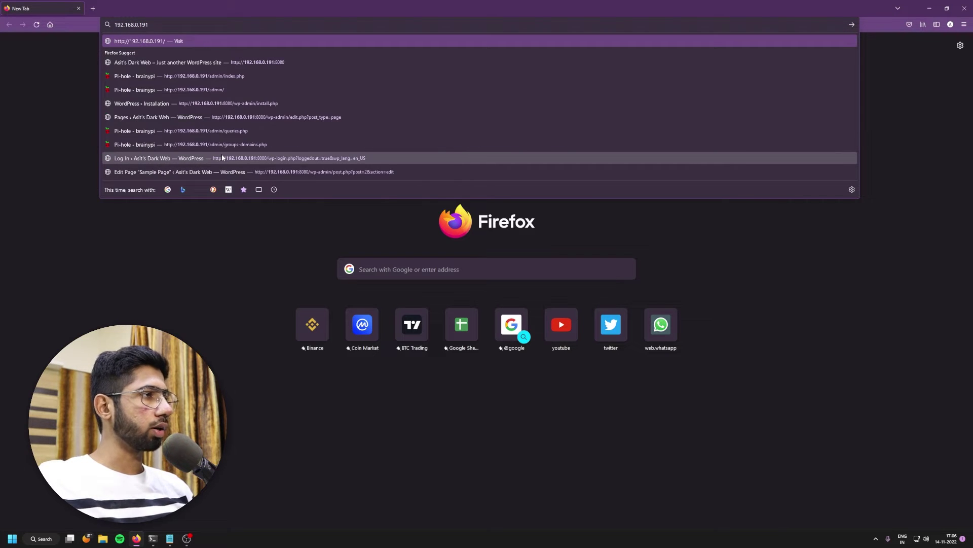
text(:)
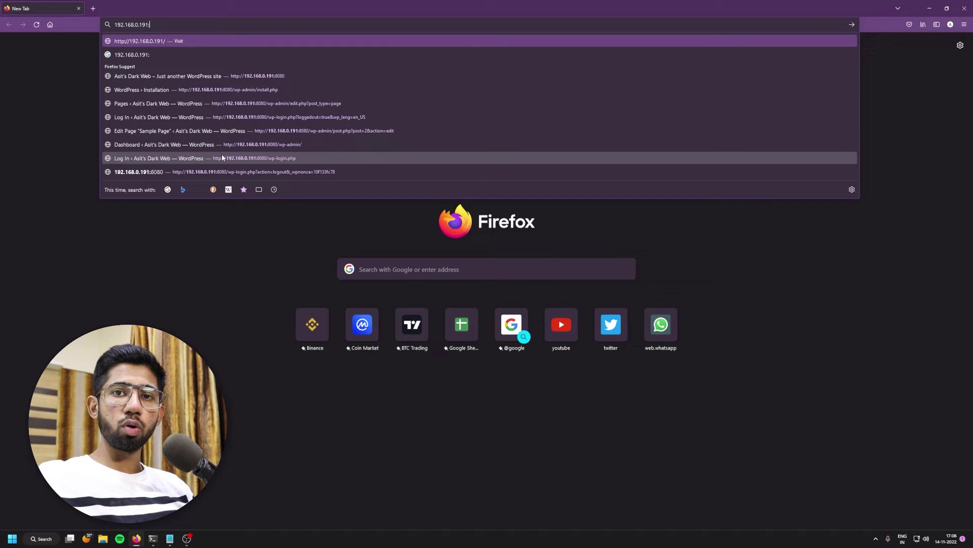
text(8096)
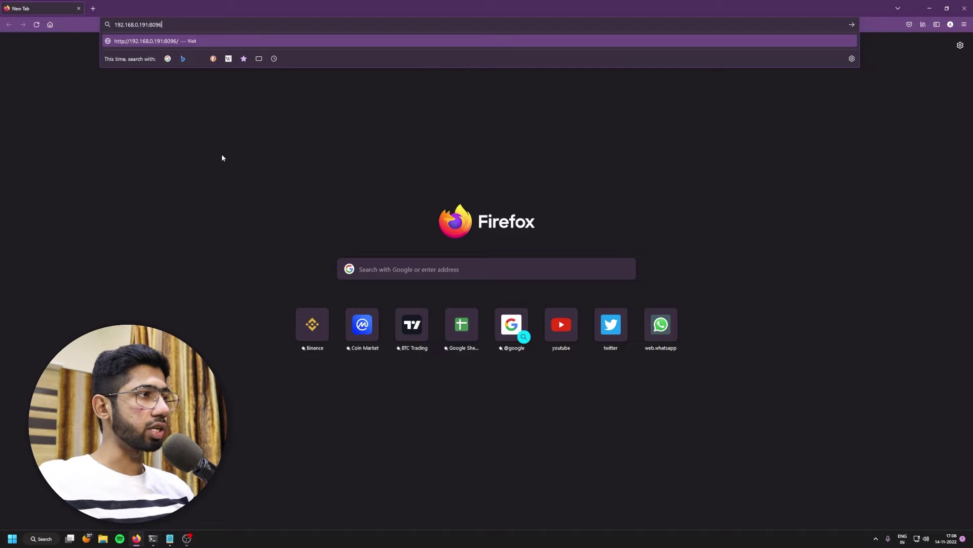
key(Return)
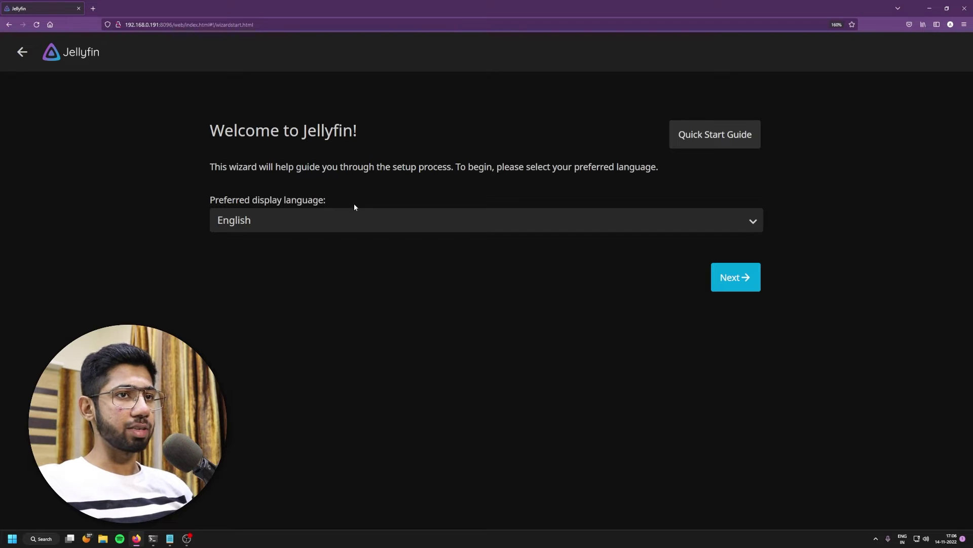
Step: Keep English as the wizard's display language and continue to account setup
click(269, 220)
click(273, 221)
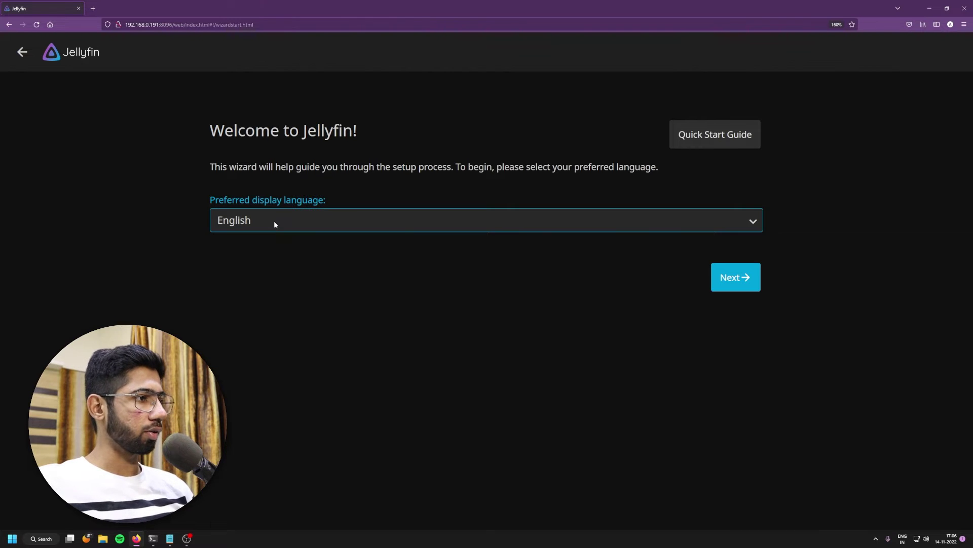
click(730, 279)
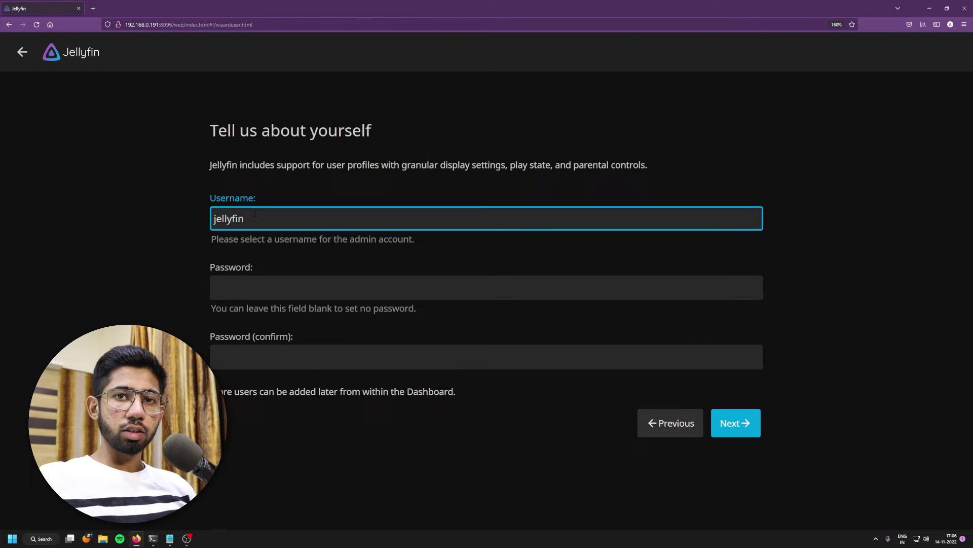
Step: Create the admin account with username 'admin' and Firefox's generated password
double_click(257, 221)
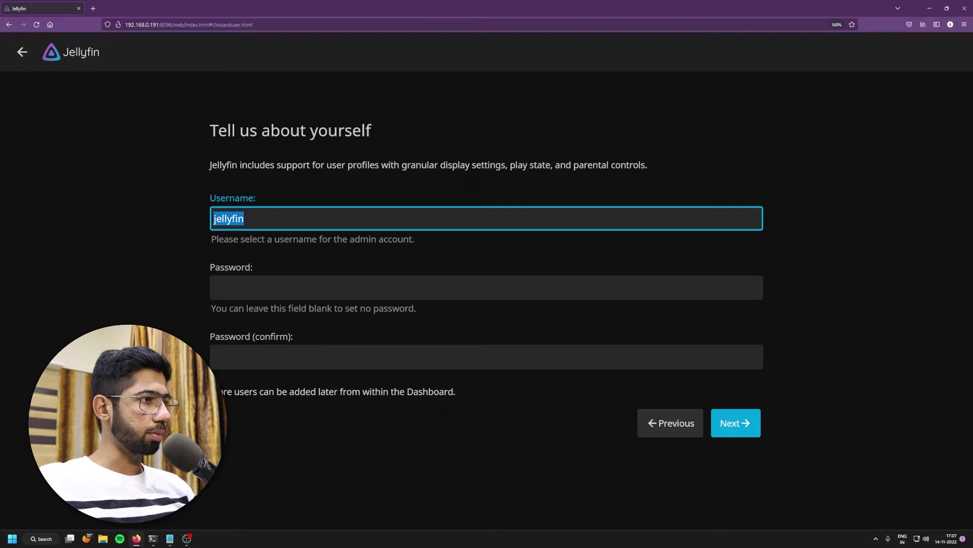
text(admin)
key(Tab)
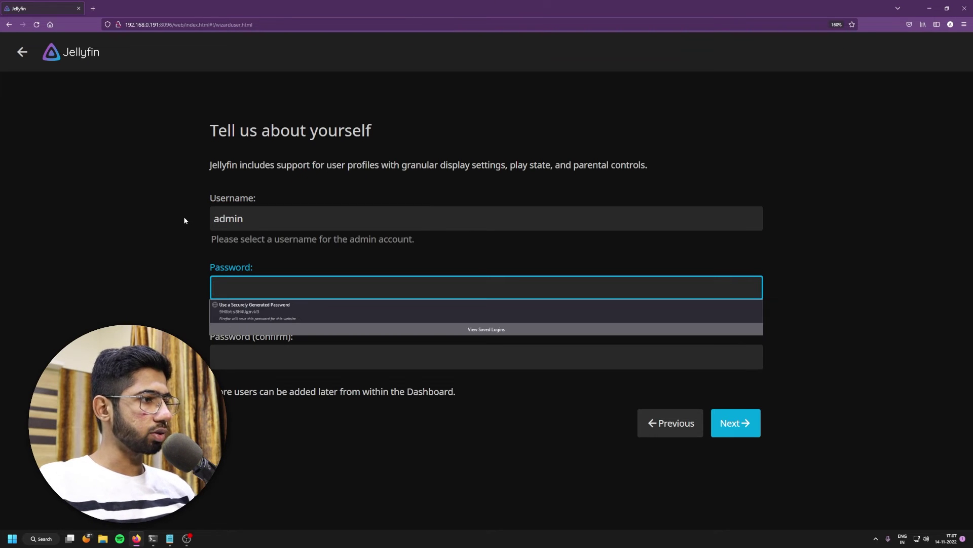
key(Down)
key(Return)
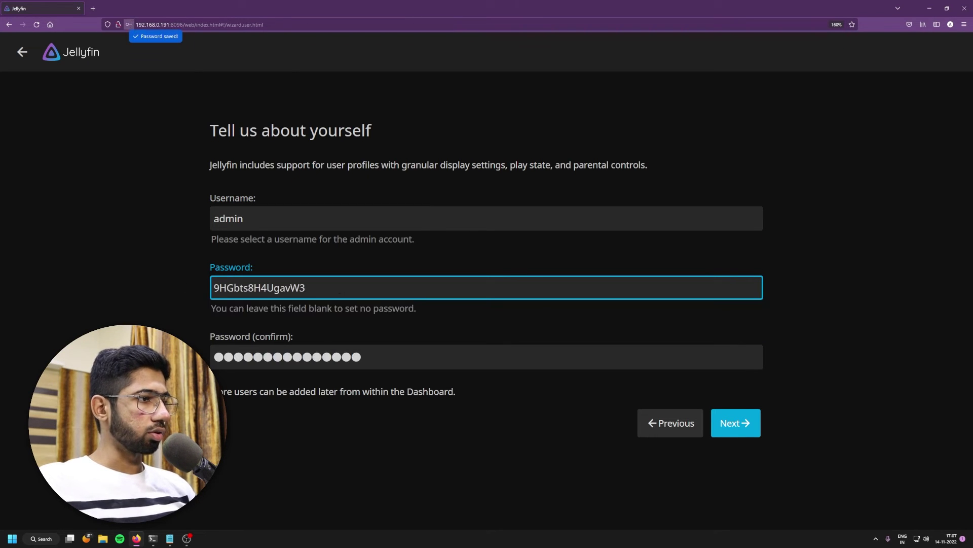
key(ctrl+a)
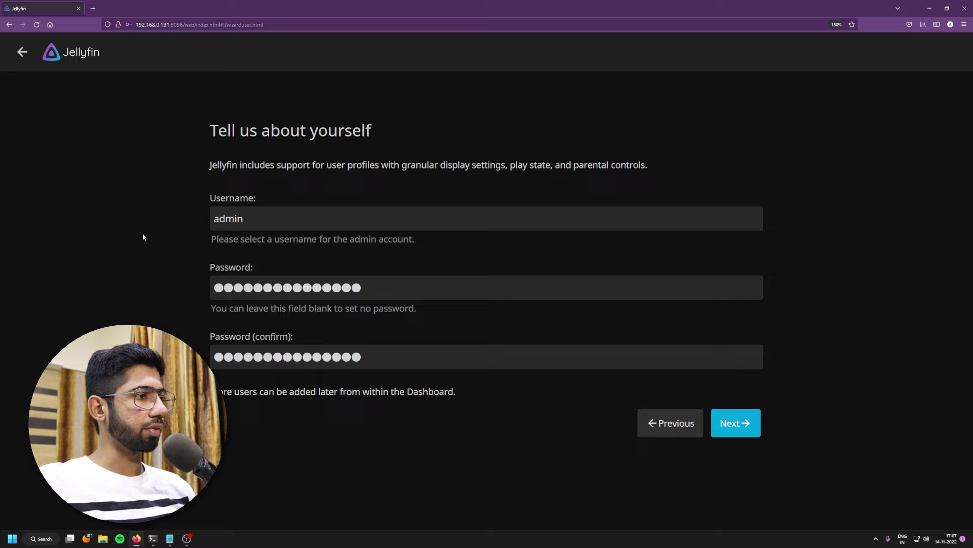
click(732, 429)
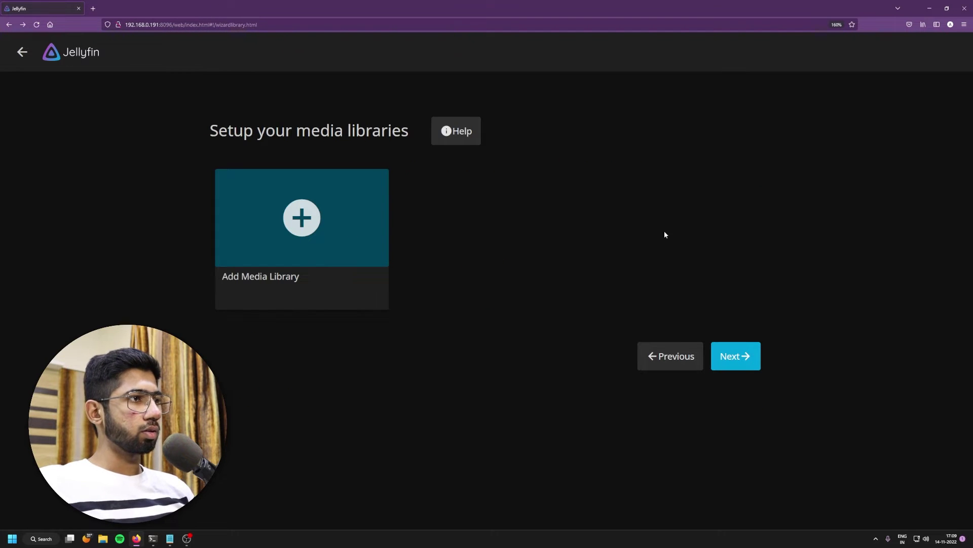
Step: Start a new media library with Movies as the content type
click(302, 221)
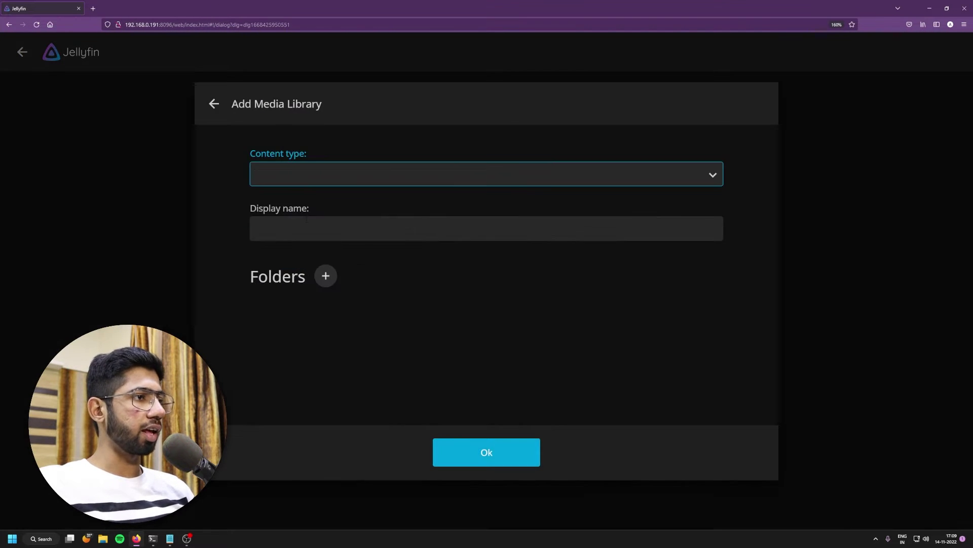
click(309, 180)
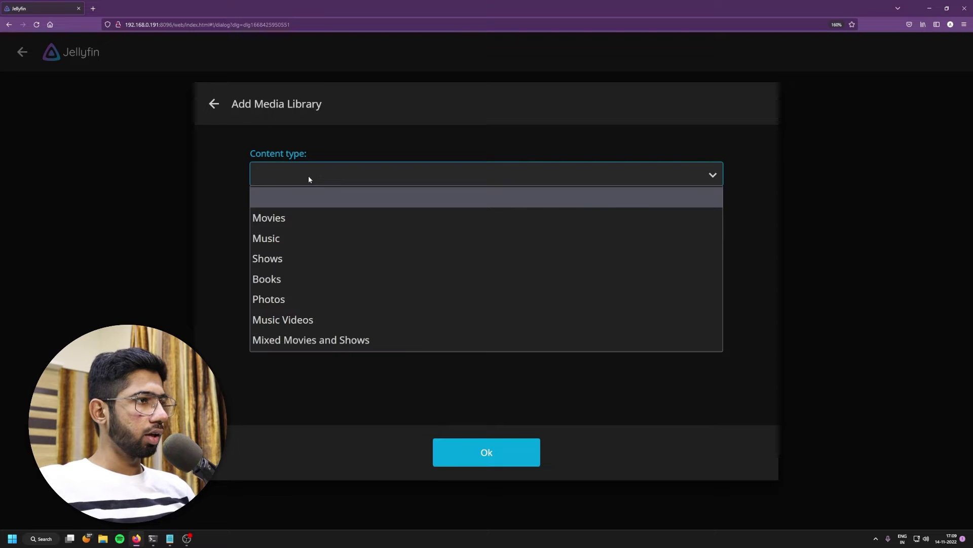
click(307, 217)
scroll(363, 251, down, 2)
scroll(364, 251, up, 2)
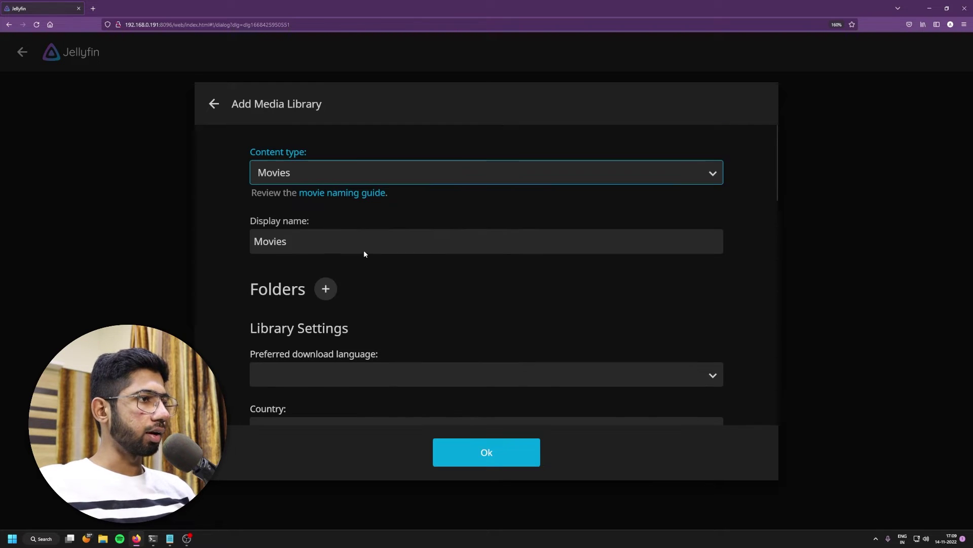
scroll(345, 286, down, 2)
Step: Add the folder /home/pi/Movies to the library
click(327, 219)
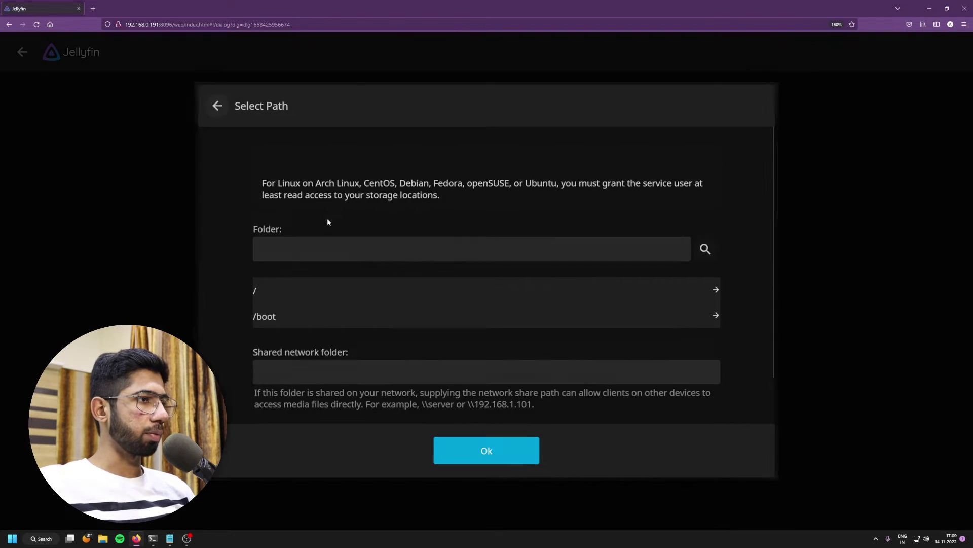
click(298, 294)
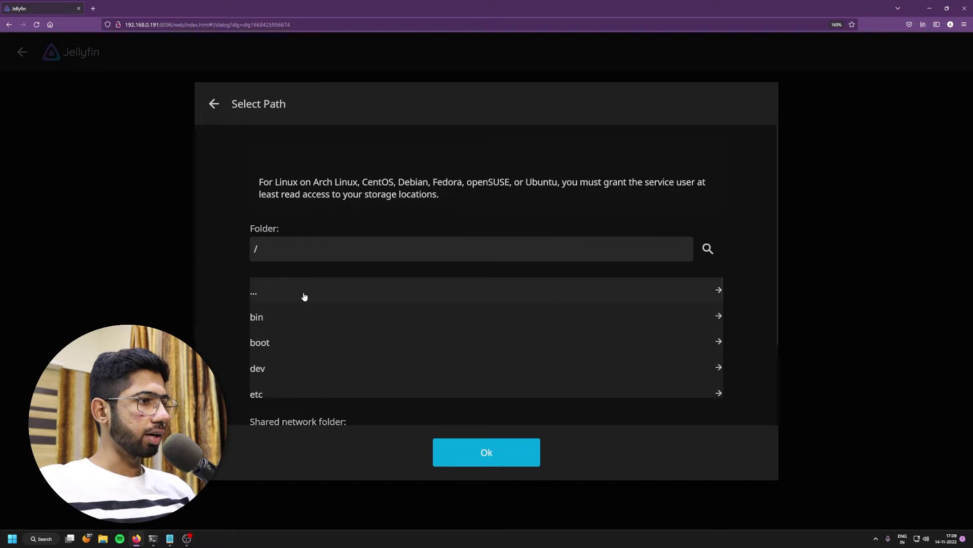
click(283, 350)
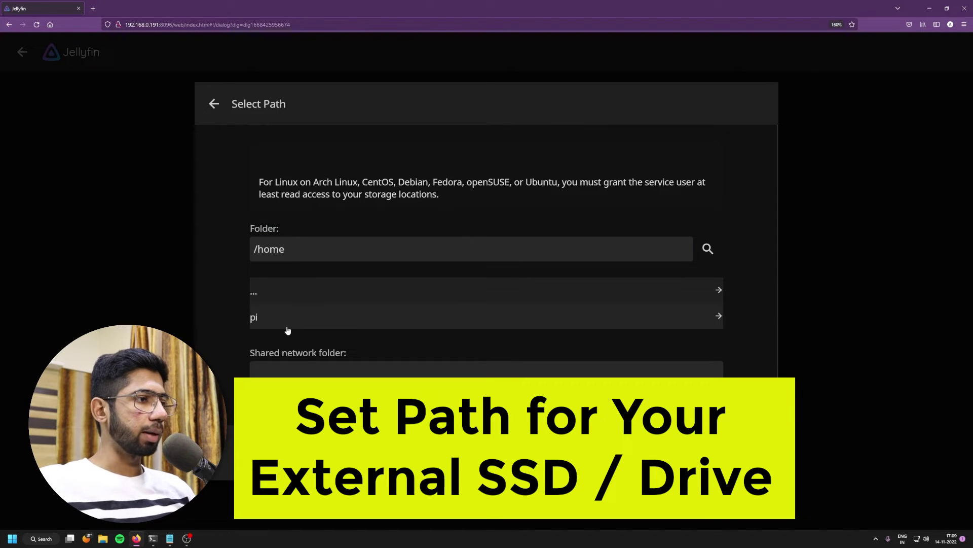
click(290, 320)
scroll(336, 355, down, 8)
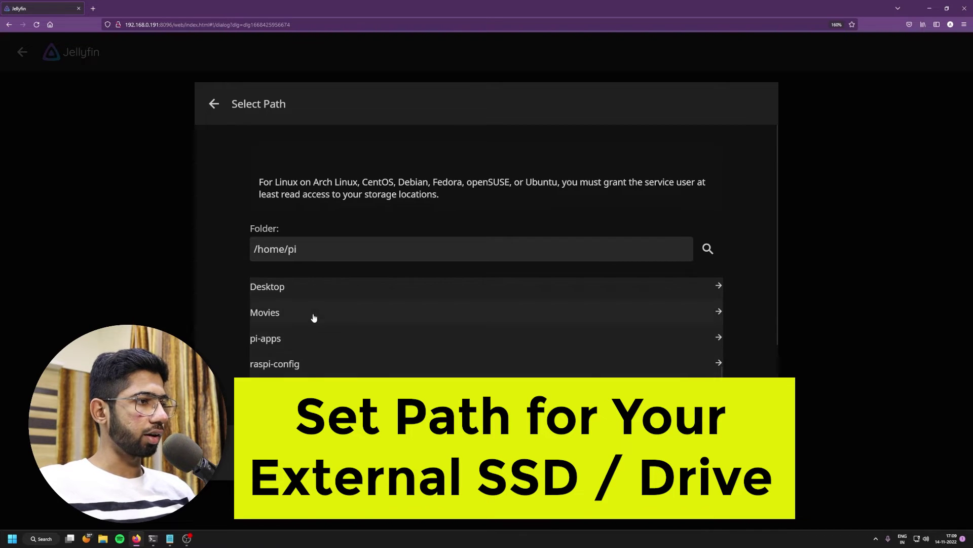
click(314, 317)
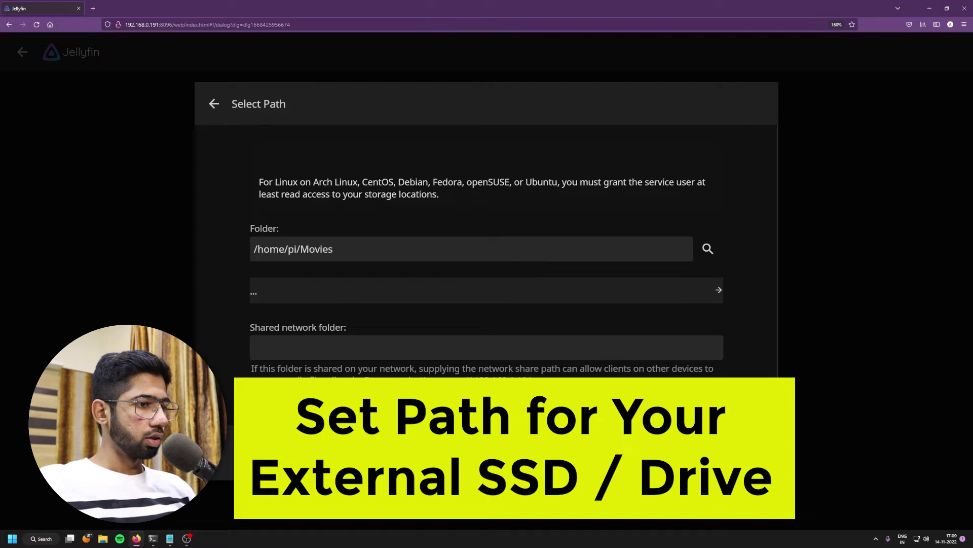
scroll(486, 304, down, 3)
click(486, 453)
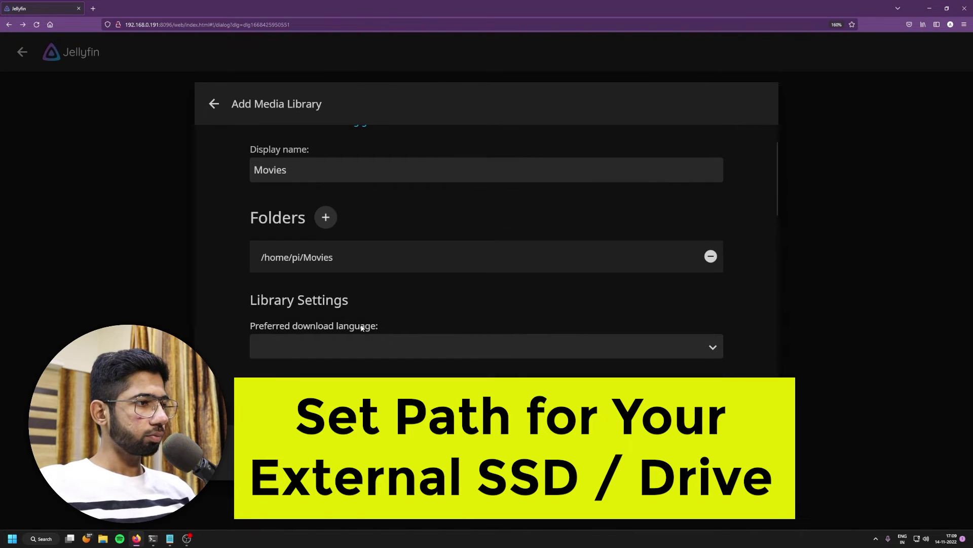
Step: Save the new Movies library
scroll(396, 300, down, 10)
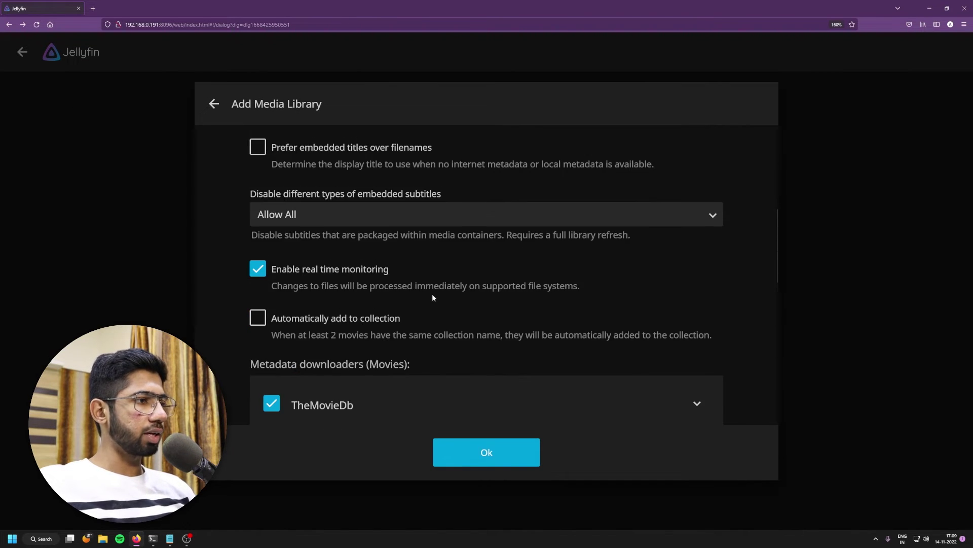
scroll(436, 302, down, 3)
scroll(441, 304, up, 4)
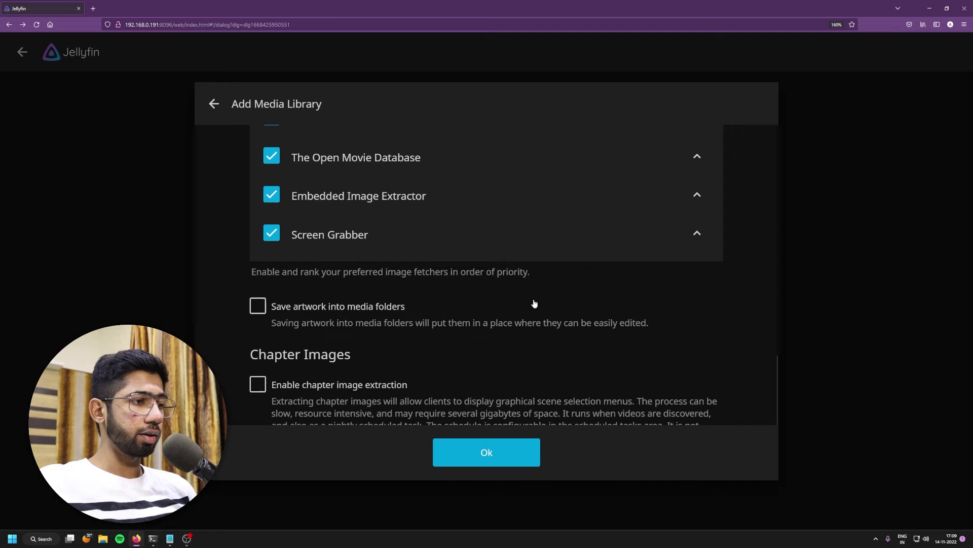
scroll(507, 300, up, 4)
scroll(516, 297, up, 10)
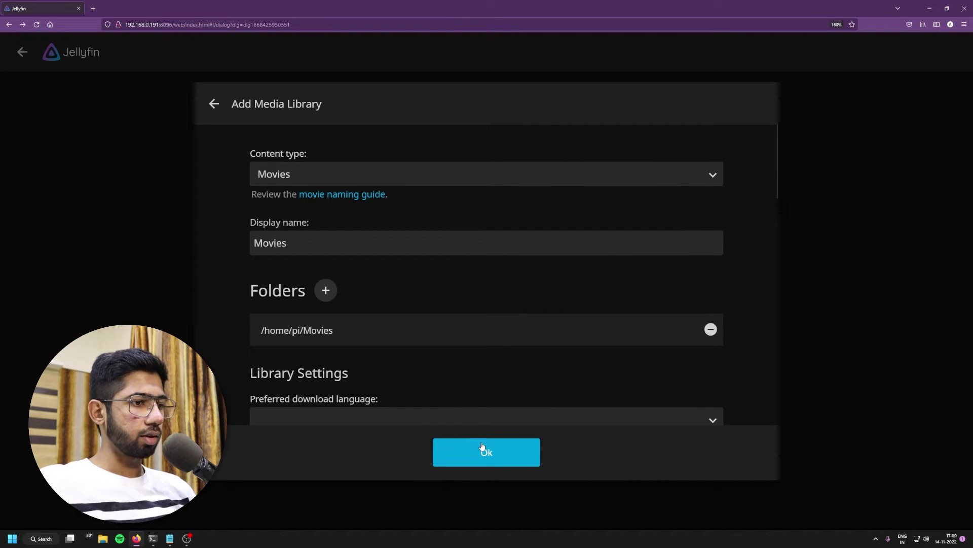
click(484, 452)
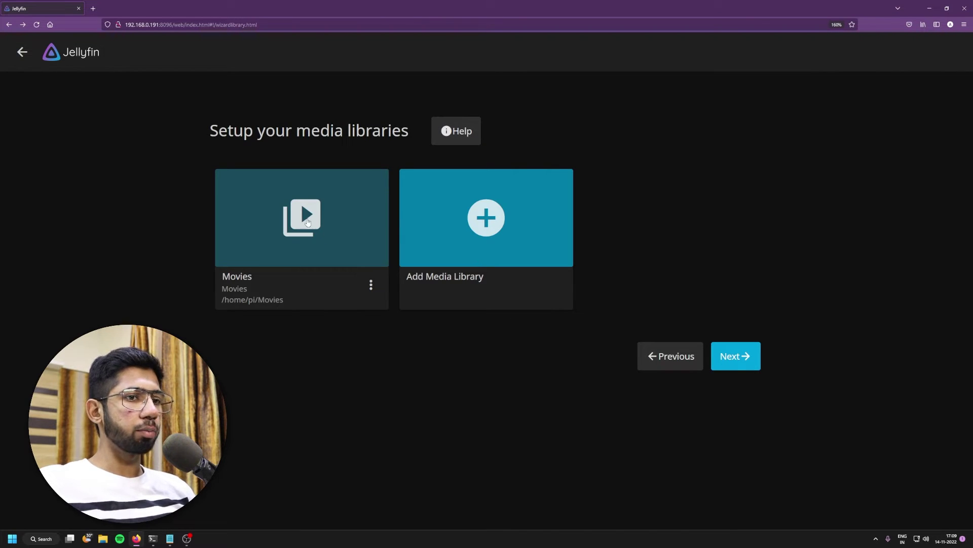
Step: Set the metadata country to India
click(737, 361)
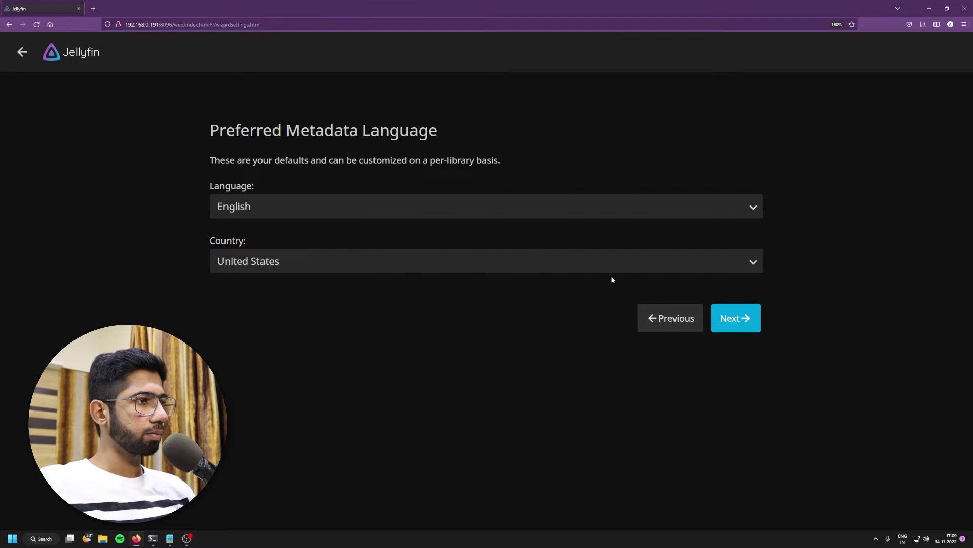
click(278, 261)
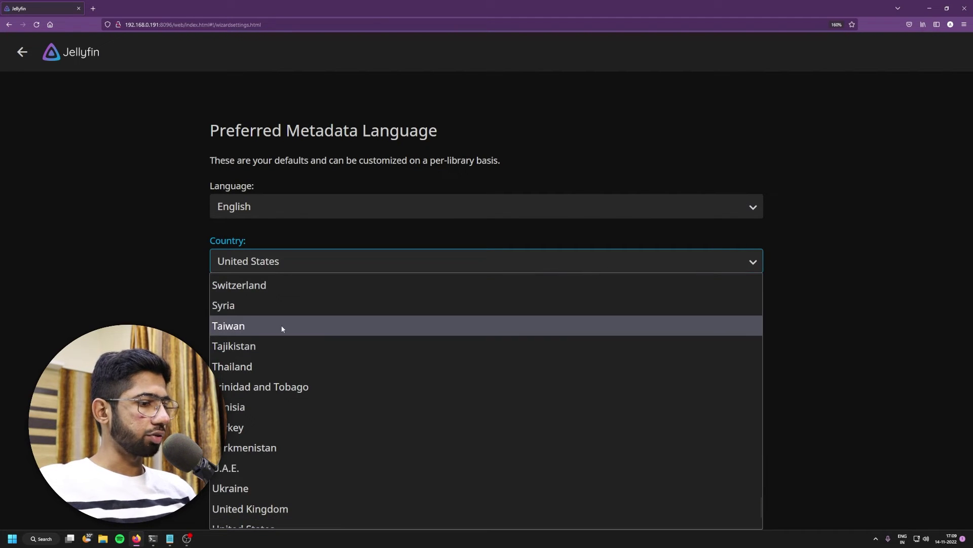
text(in)
key(Return)
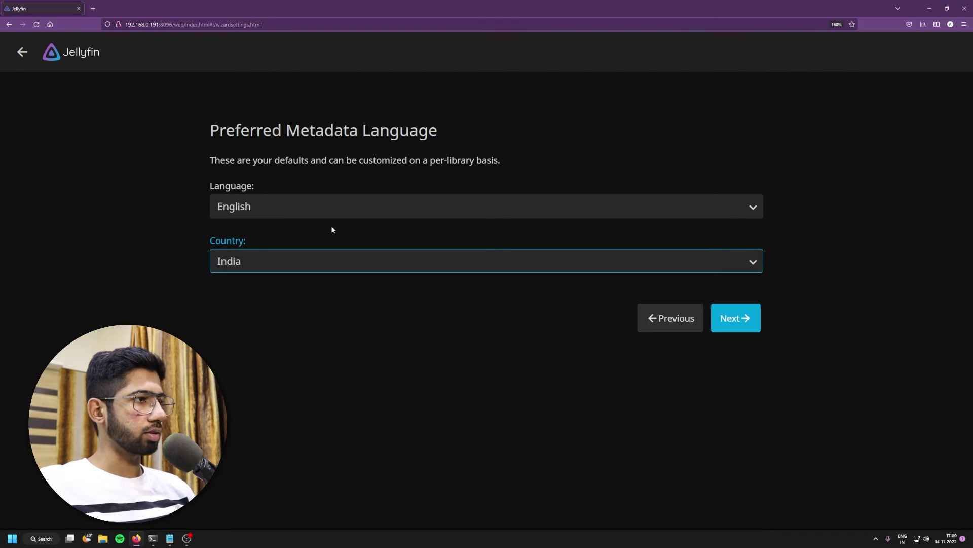
Step: Accept the metadata and remote access pages and finish the setup wizard
click(270, 205)
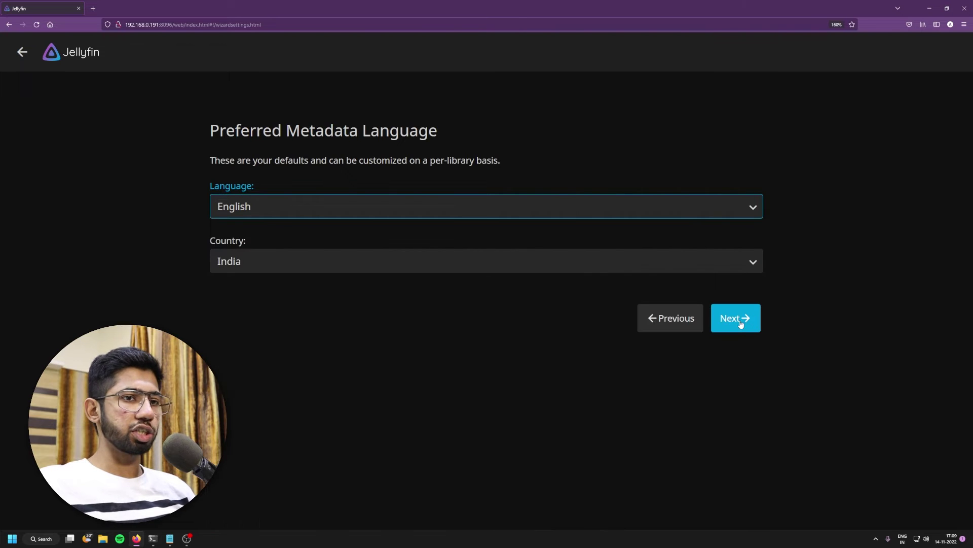
click(738, 320)
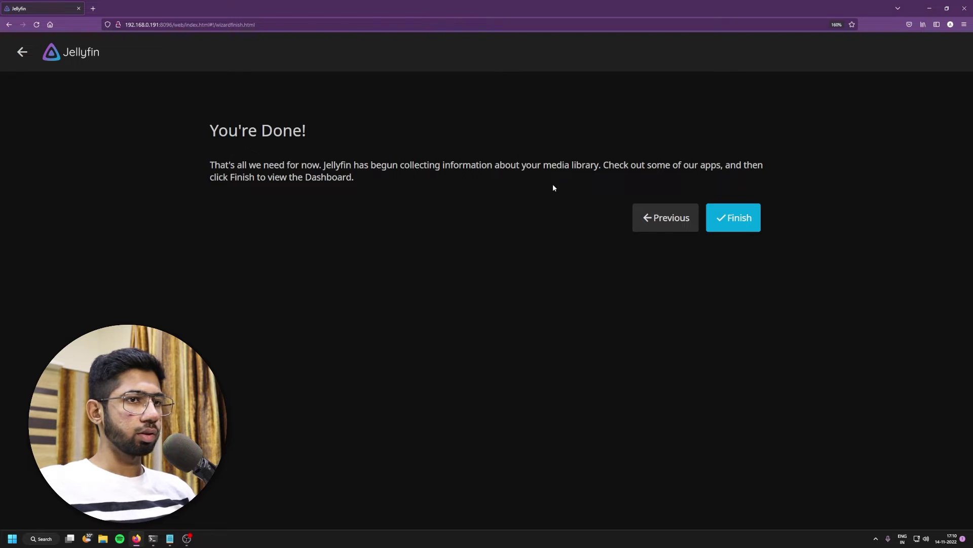
click(745, 224)
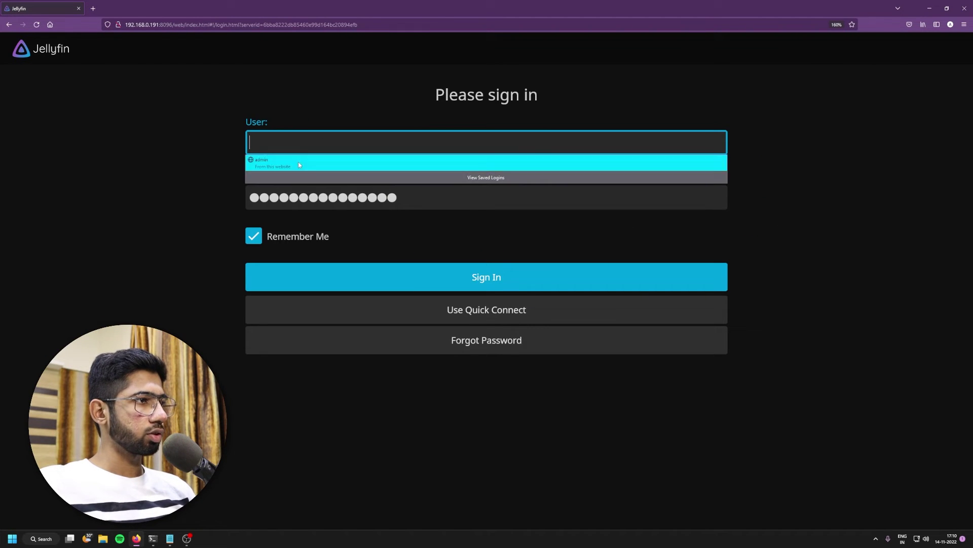
Step: Sign in with the saved admin login, view the Movies library, and return home
click(298, 163)
click(432, 282)
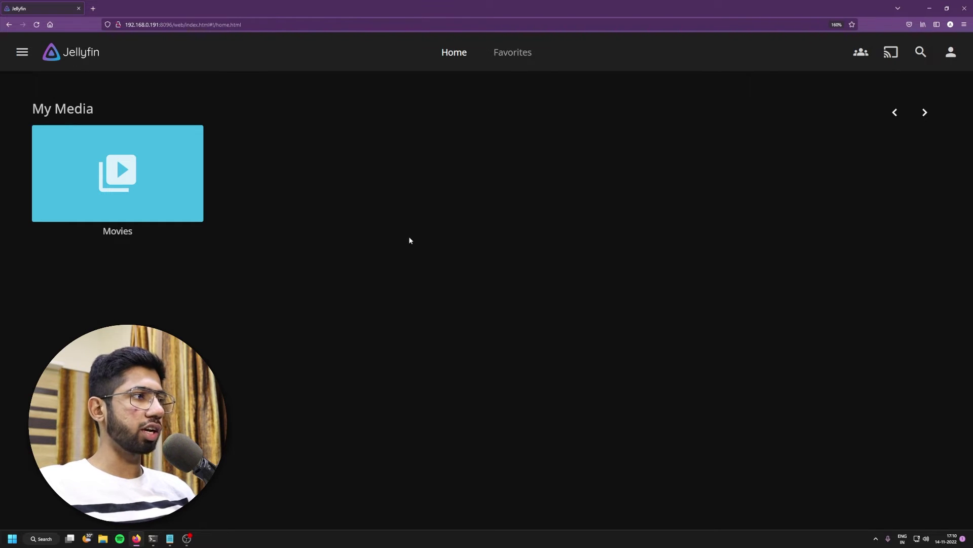
click(133, 192)
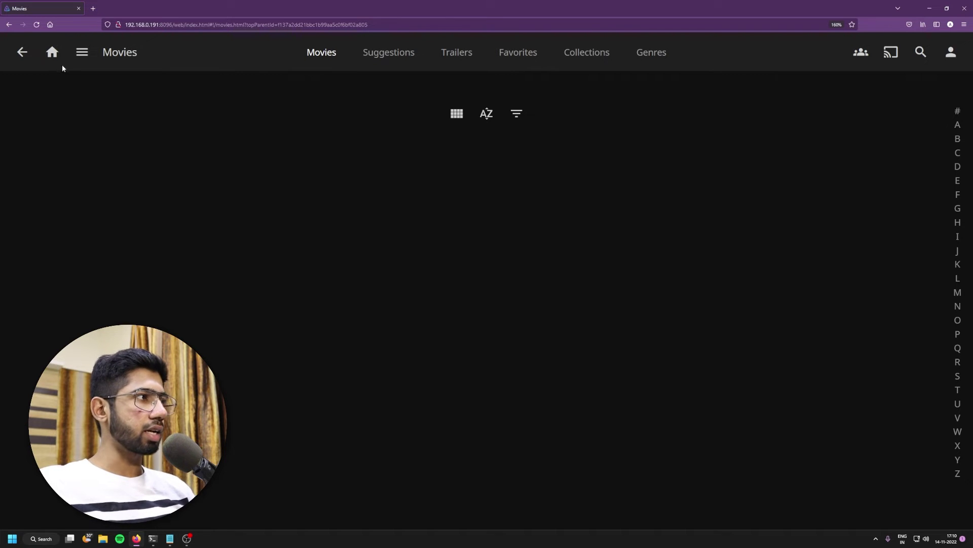
click(25, 57)
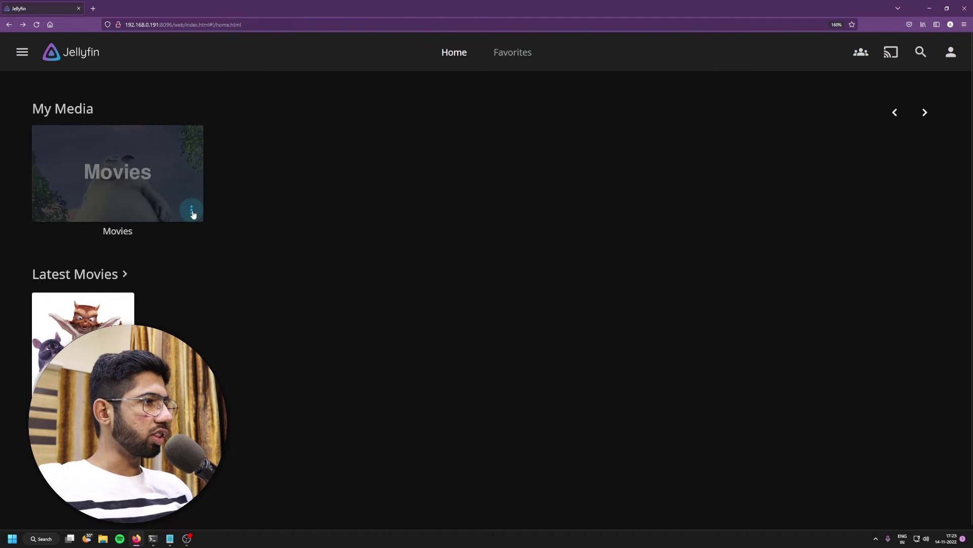
Step: Refresh the Movies library metadata using Scan for new and updated files
click(192, 211)
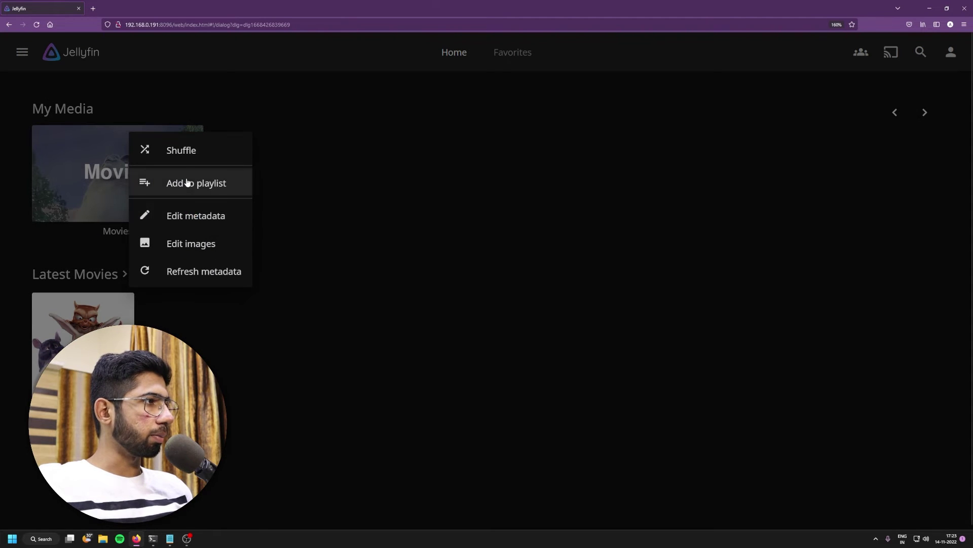
click(189, 274)
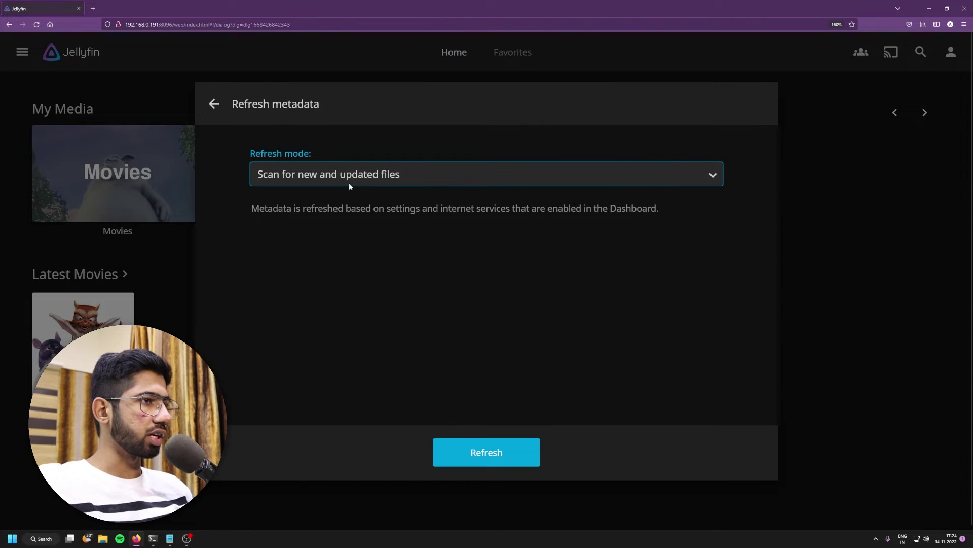
click(297, 176)
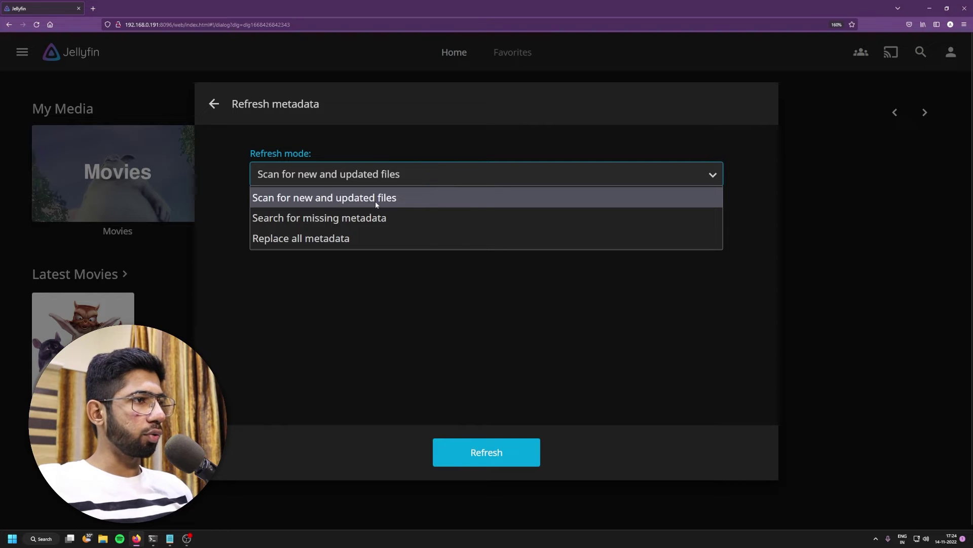
click(435, 183)
click(483, 455)
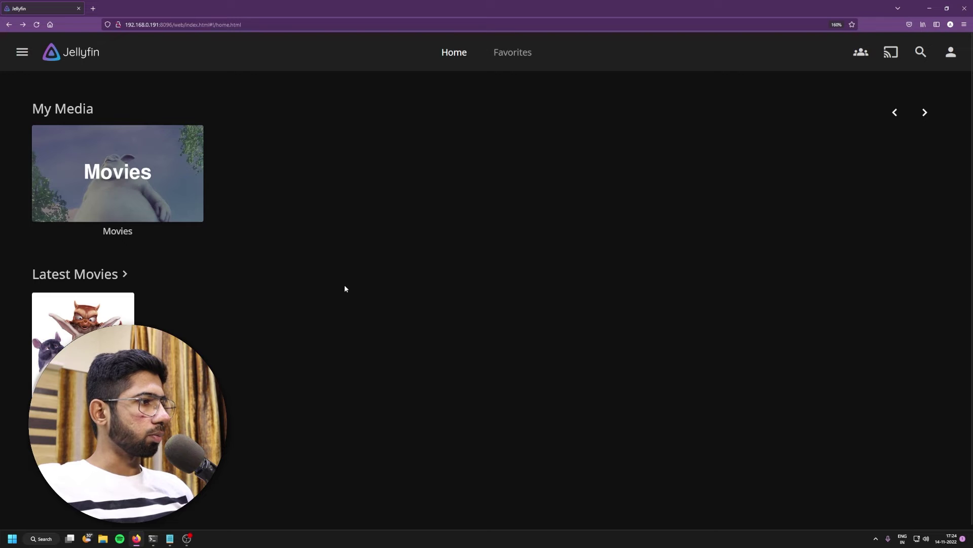
Step: Play Big Buck Bunny at 1080p - 60 Mbps in full screen
click(140, 173)
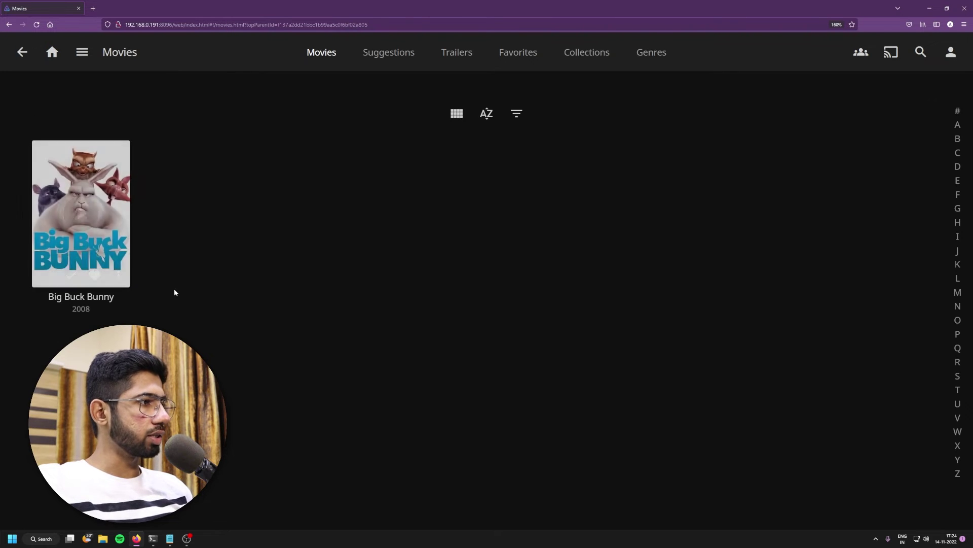
click(76, 211)
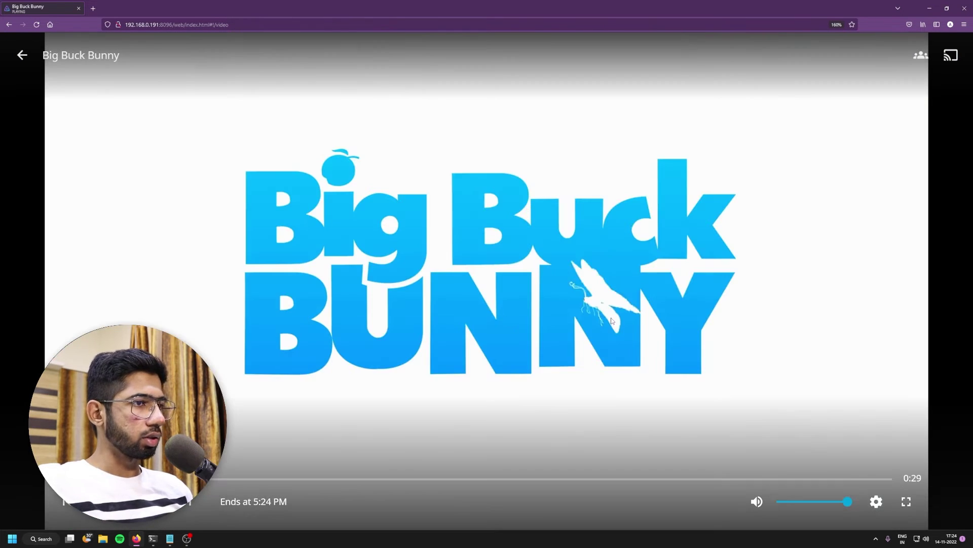
click(873, 501)
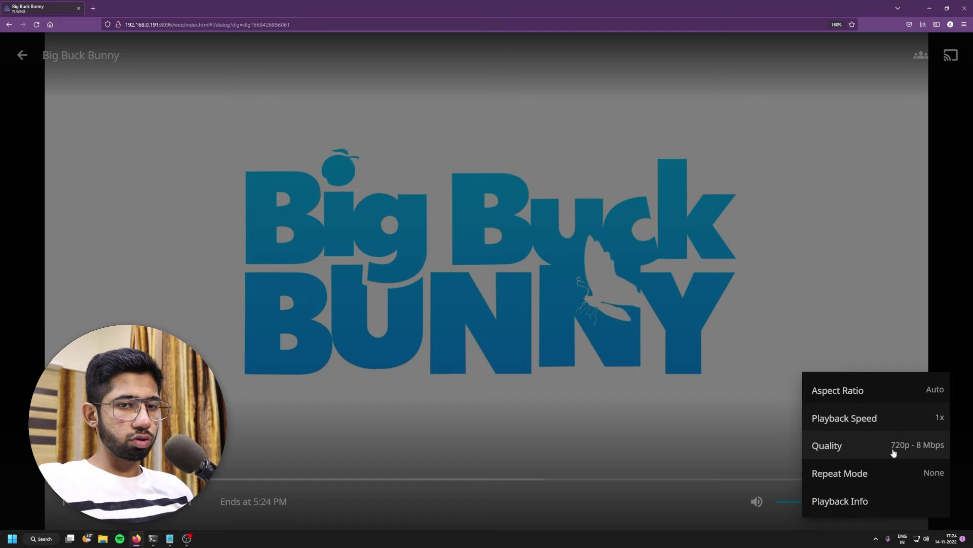
click(890, 447)
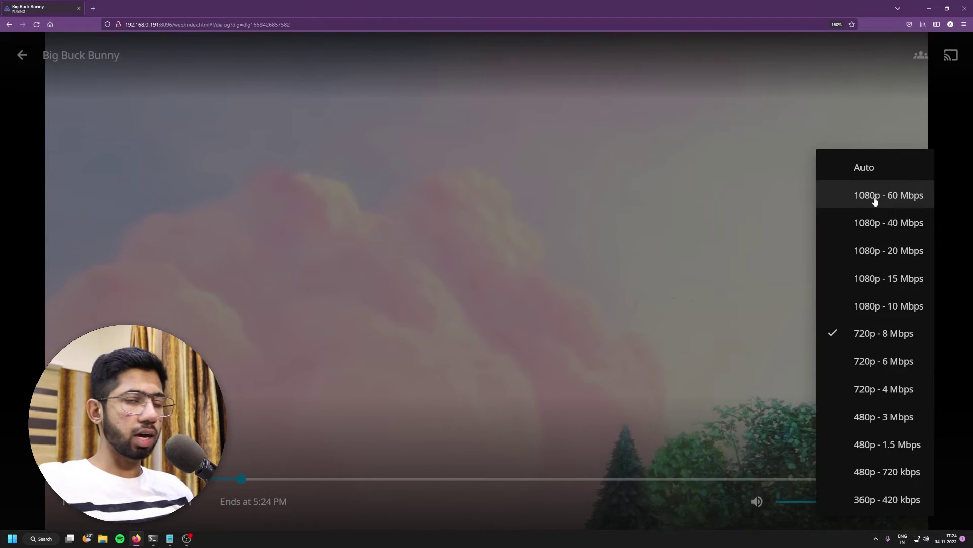
click(874, 198)
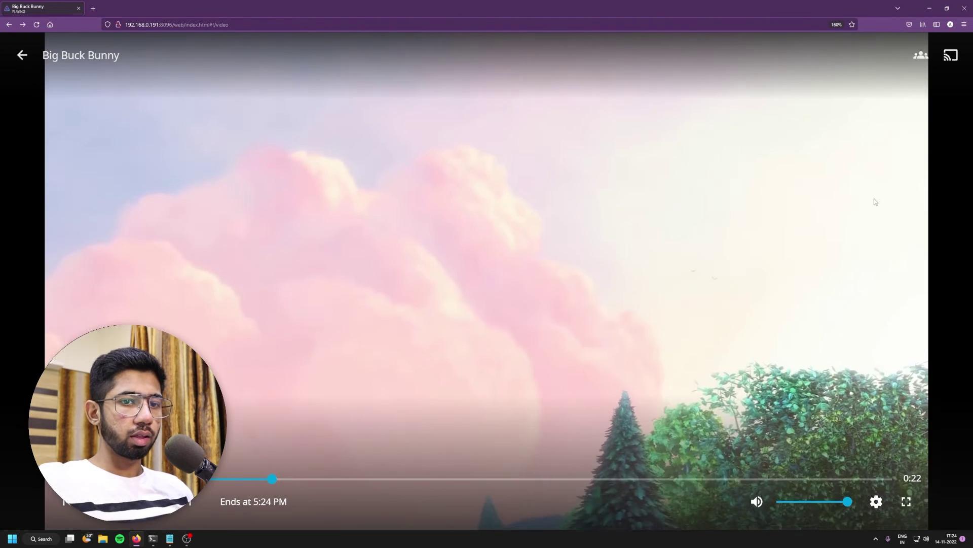
click(906, 501)
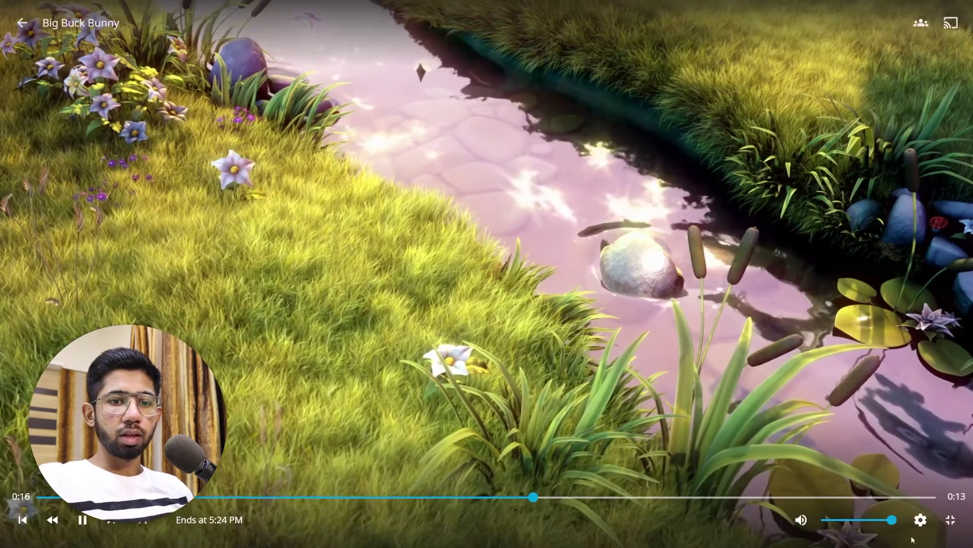
Step: Check the quality options again in full screen, leaving 1080p unchanged
click(924, 524)
click(933, 463)
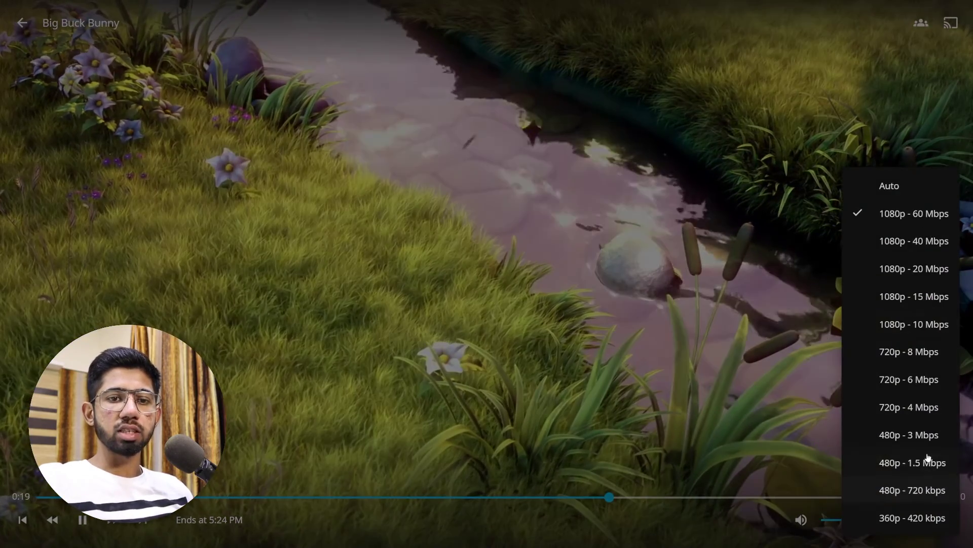
click(865, 158)
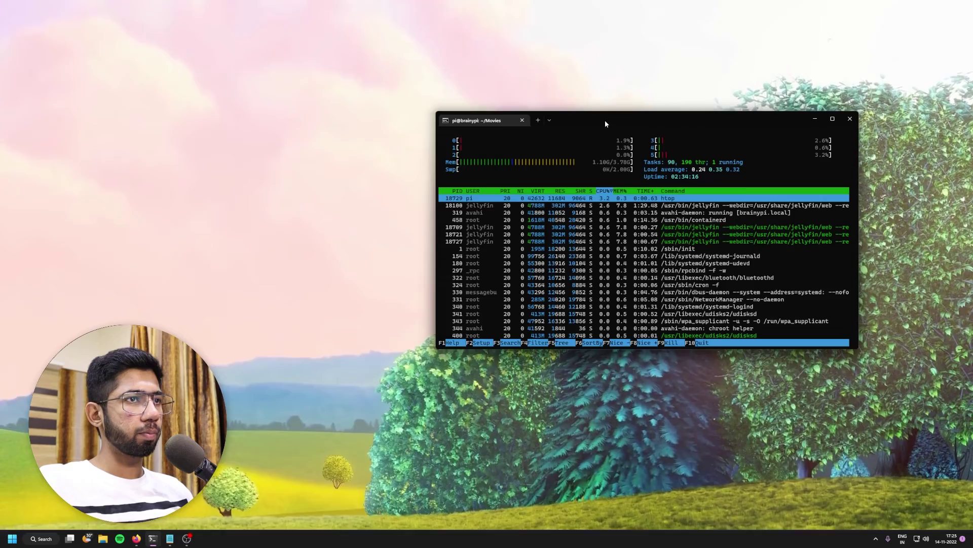
Step: Move the Windows Terminal window running htop slightly left over the playing video
drag(604, 120, 192, 126)
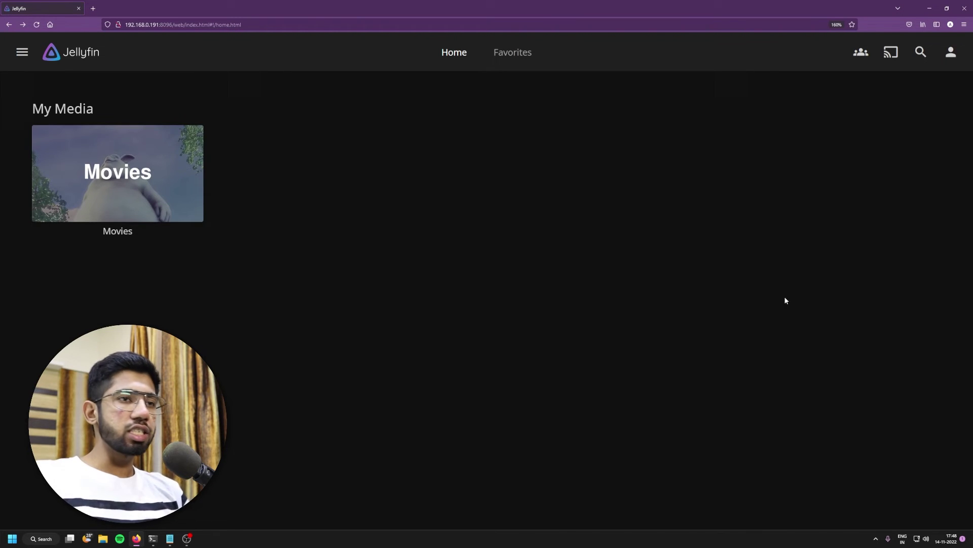
Step: Open the Movies library and start the 4K ULtra HD _ SAMSUNG video
mouse_move(192, 208)
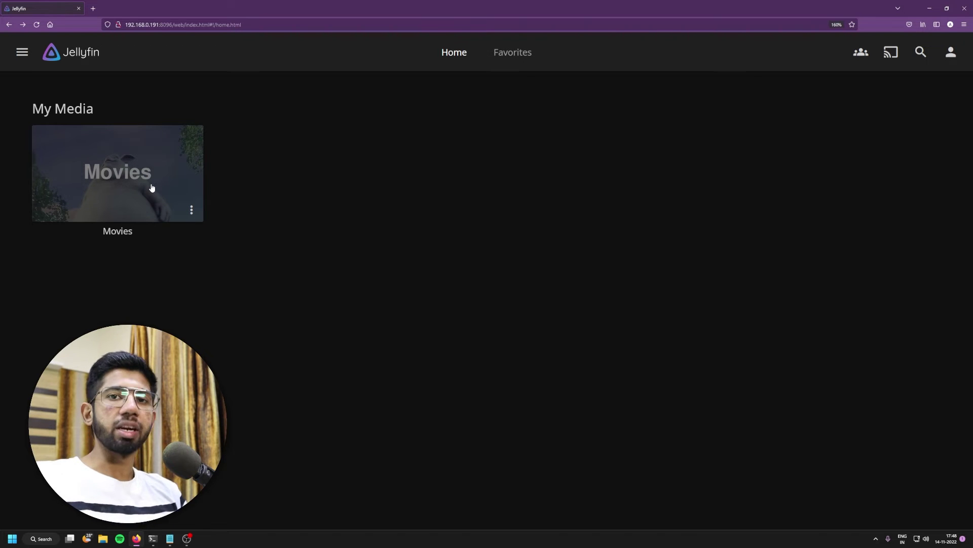
click(99, 184)
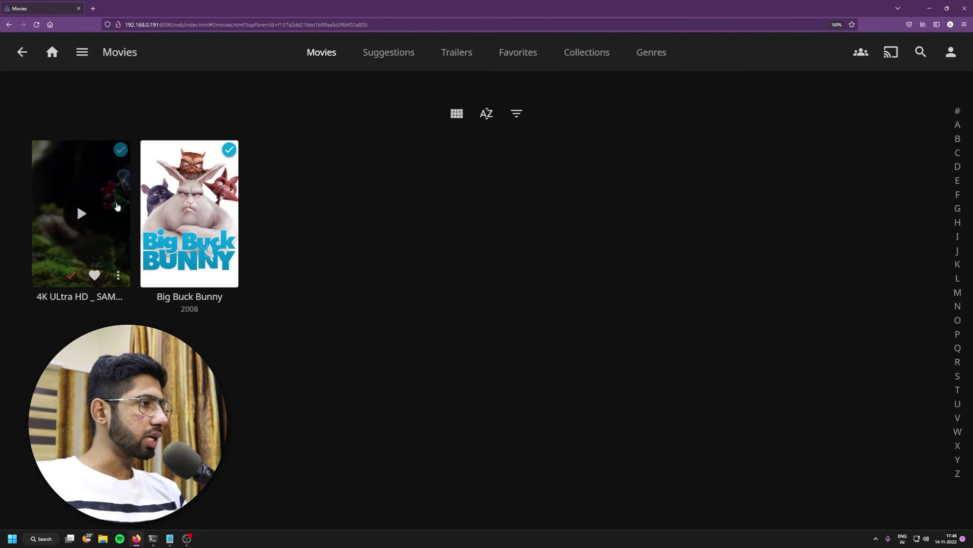
click(76, 200)
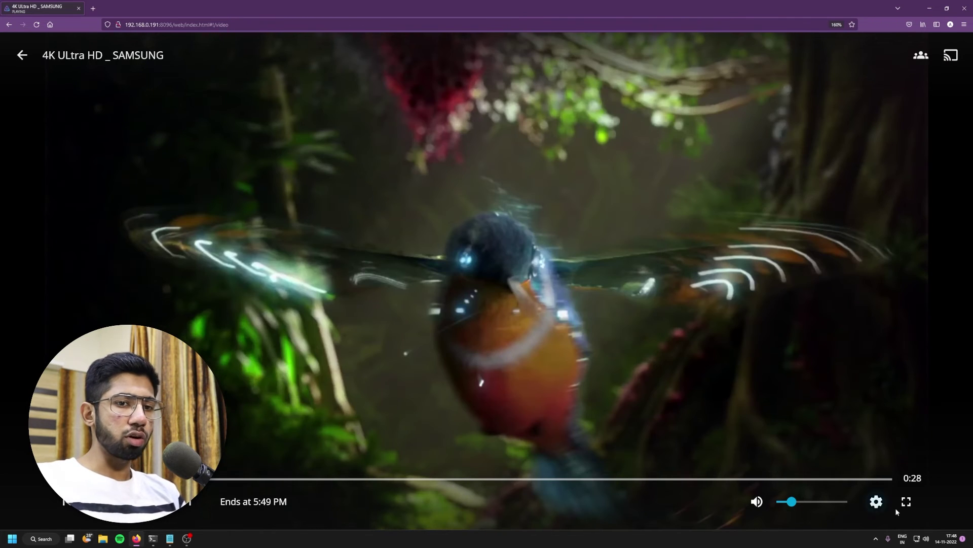
Step: Keep playback quality at 4K - 120 Mbps, watch fullscreen, then exit fullscreen
click(876, 500)
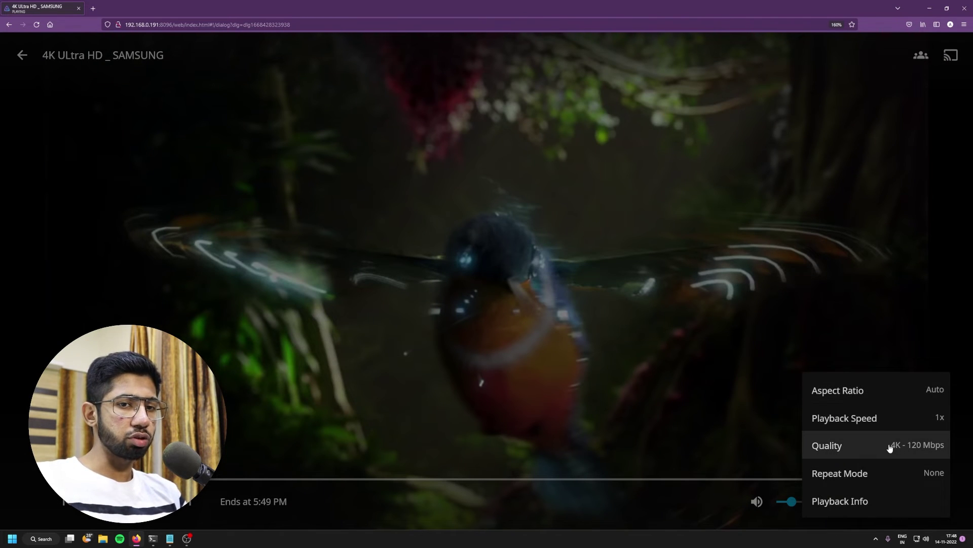
click(855, 448)
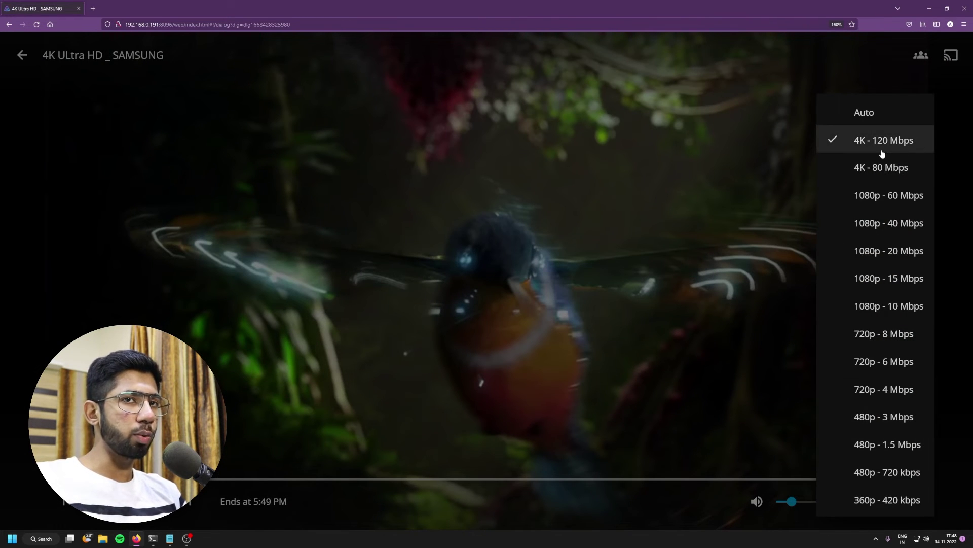
click(865, 140)
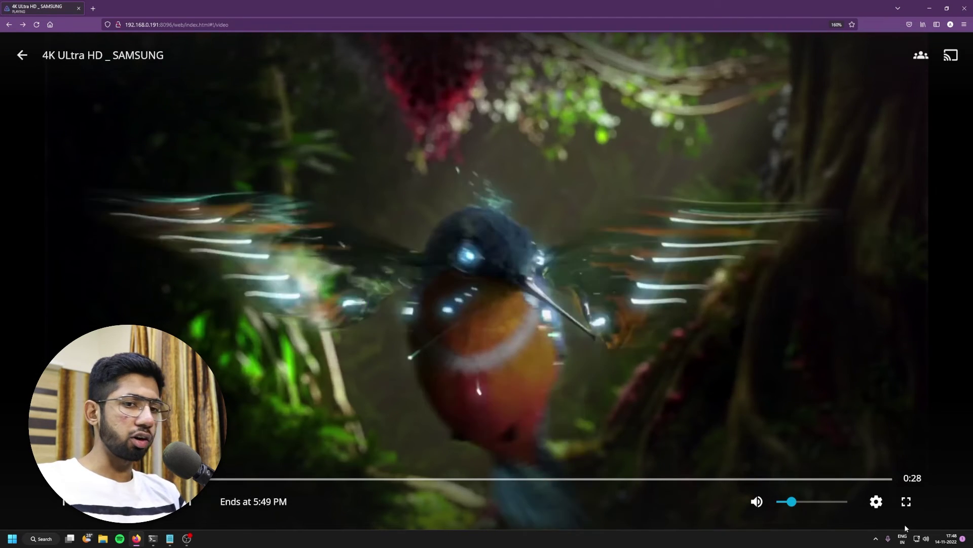
click(907, 502)
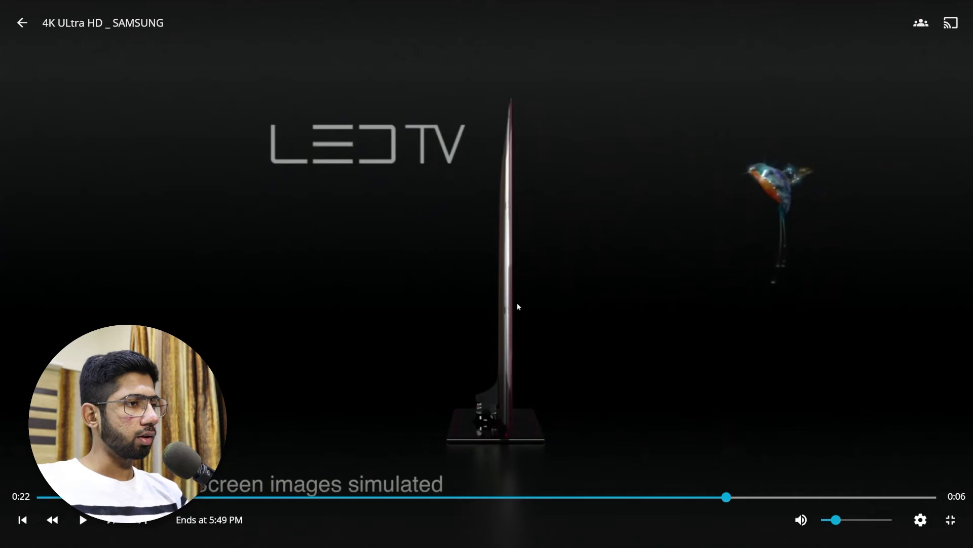
key(Escape)
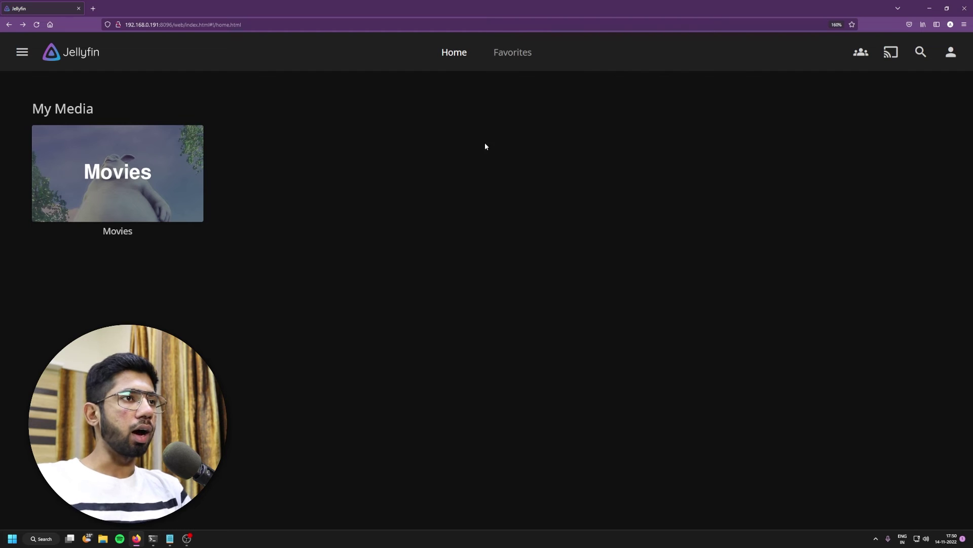
Step: Open the server administration Dashboard from the user menu
click(953, 53)
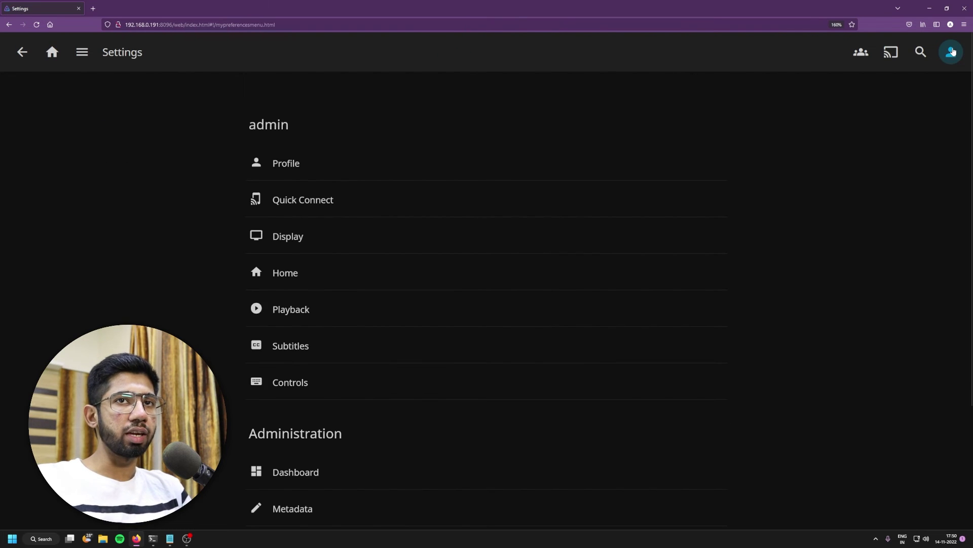
scroll(380, 345, down, 3)
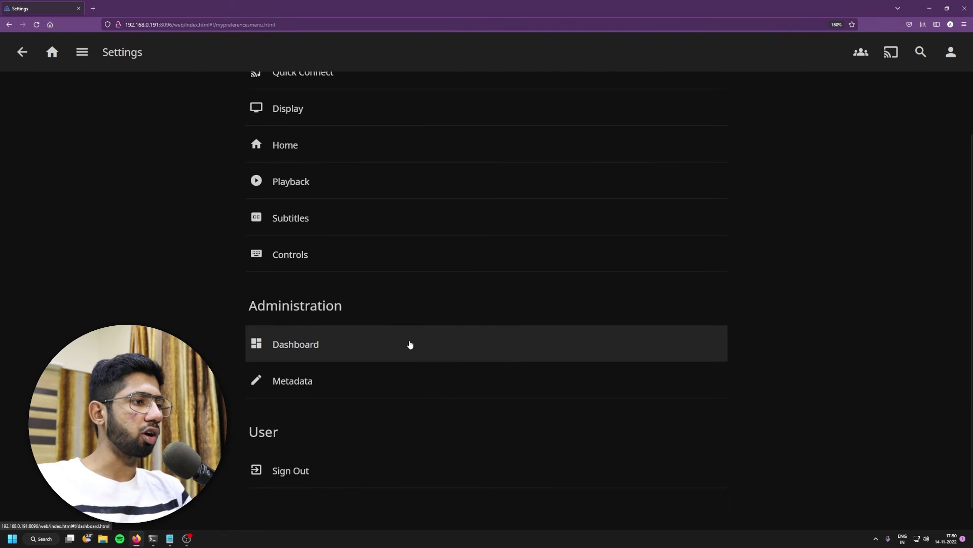
click(292, 349)
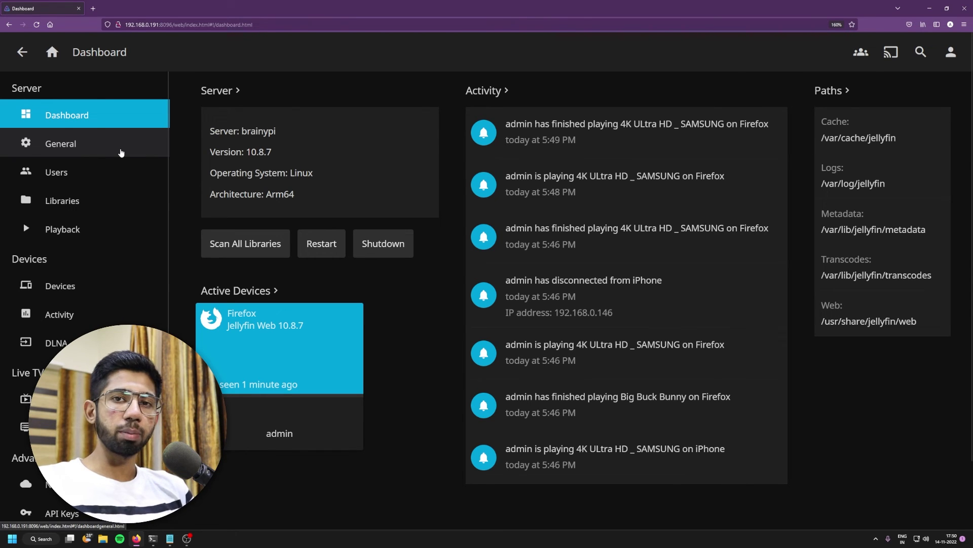
Step: Browse the General, Users, Libraries and Playback transcoding admin pages
click(116, 153)
click(110, 171)
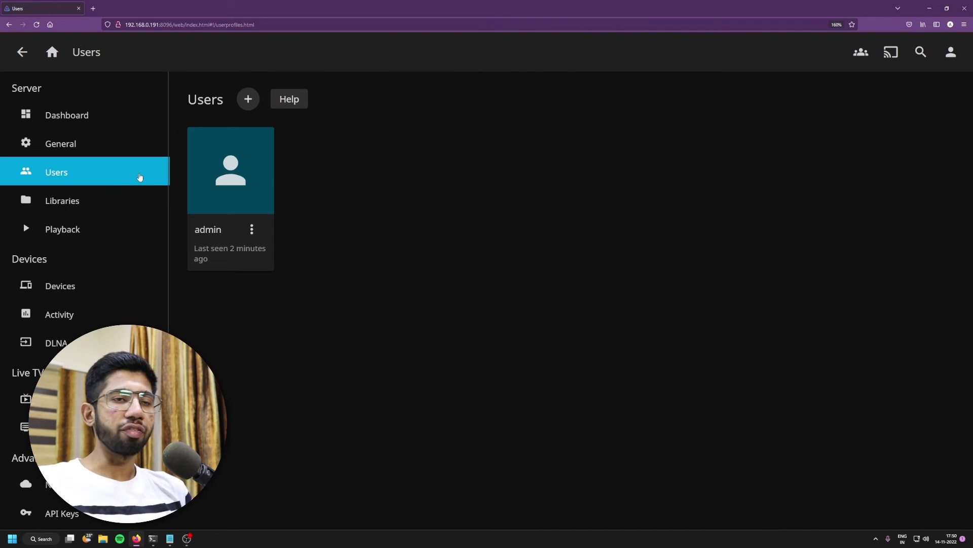
click(102, 210)
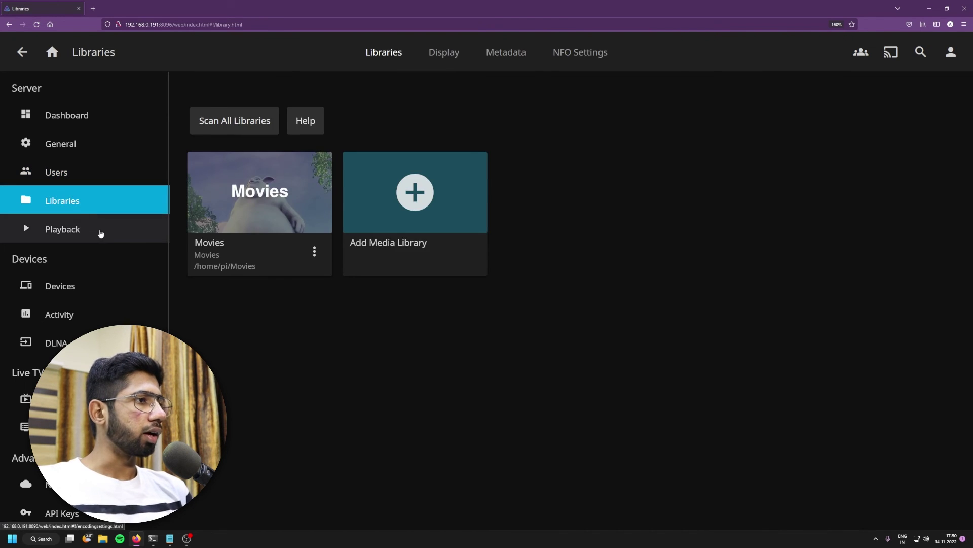
click(100, 234)
scroll(429, 304, down, 5)
Step: Scroll past the Playback settings and open the Devices page
scroll(428, 304, down, 4)
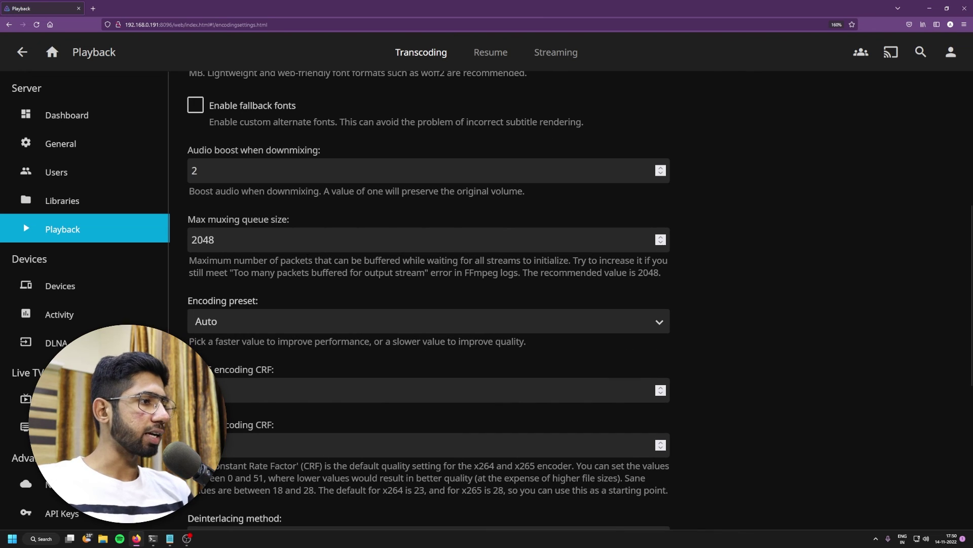
click(109, 294)
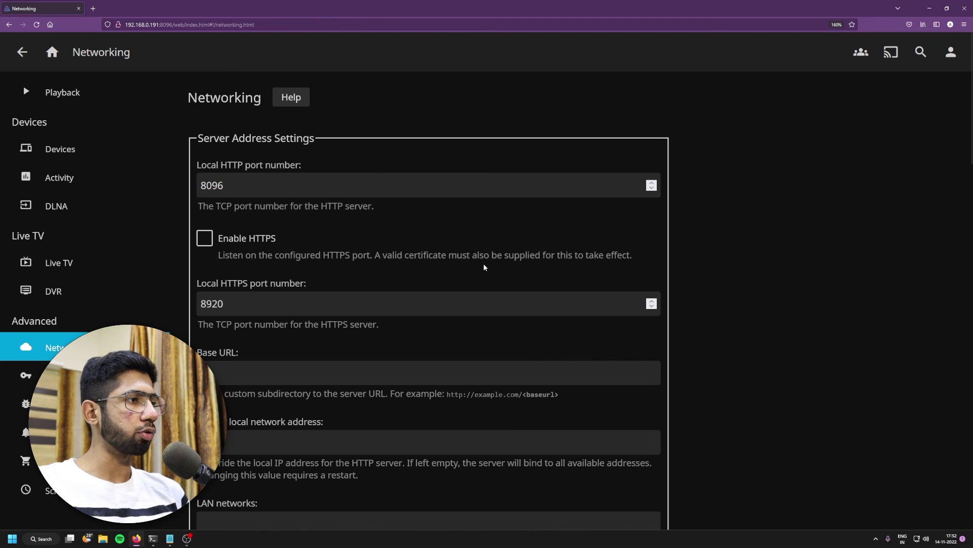
scroll(484, 267, down, 8)
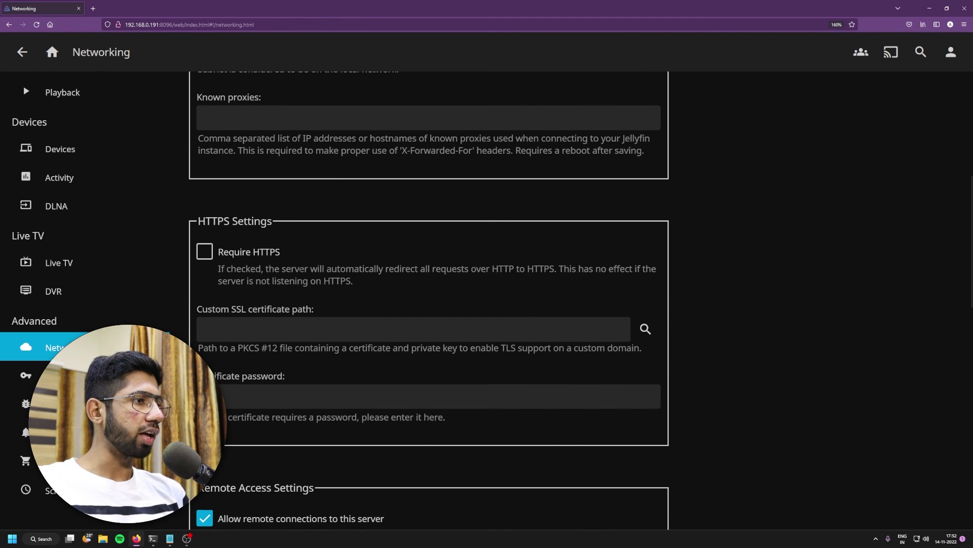
scroll(447, 319, down, 10)
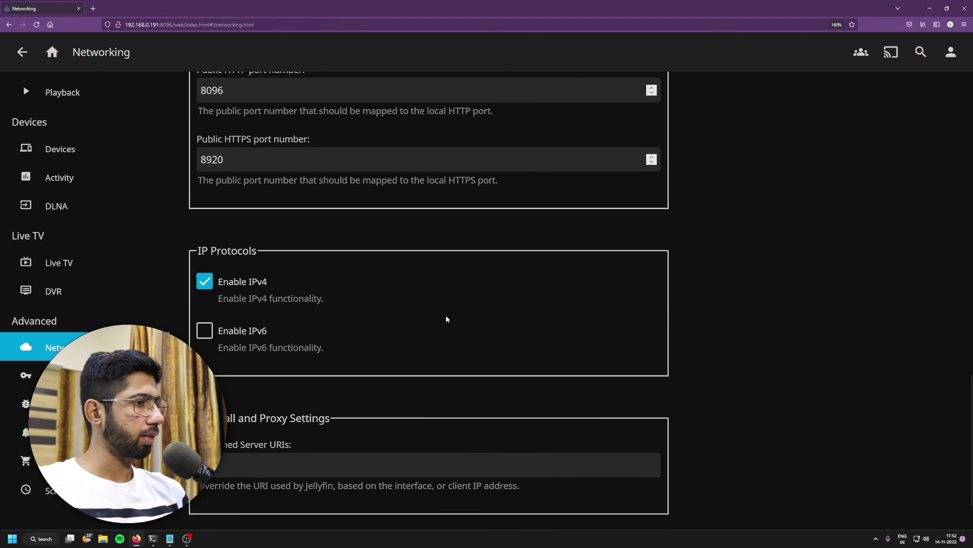
scroll(357, 365, down, 2)
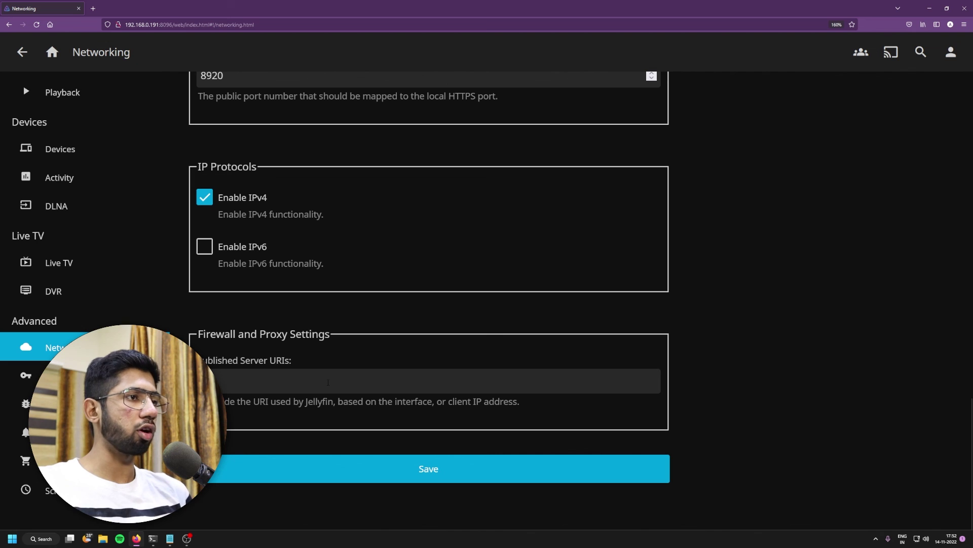